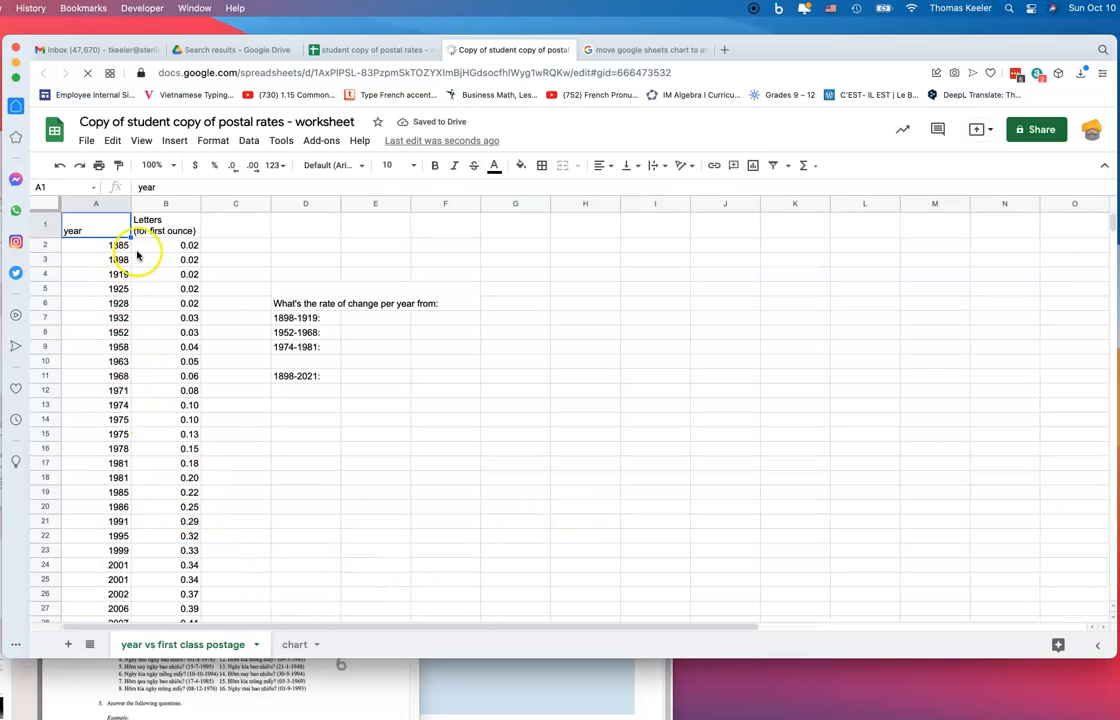
Check the first (1885, 0.02) and latest (2021, 0.58) year and letter-rate entries
left_click(178, 246)
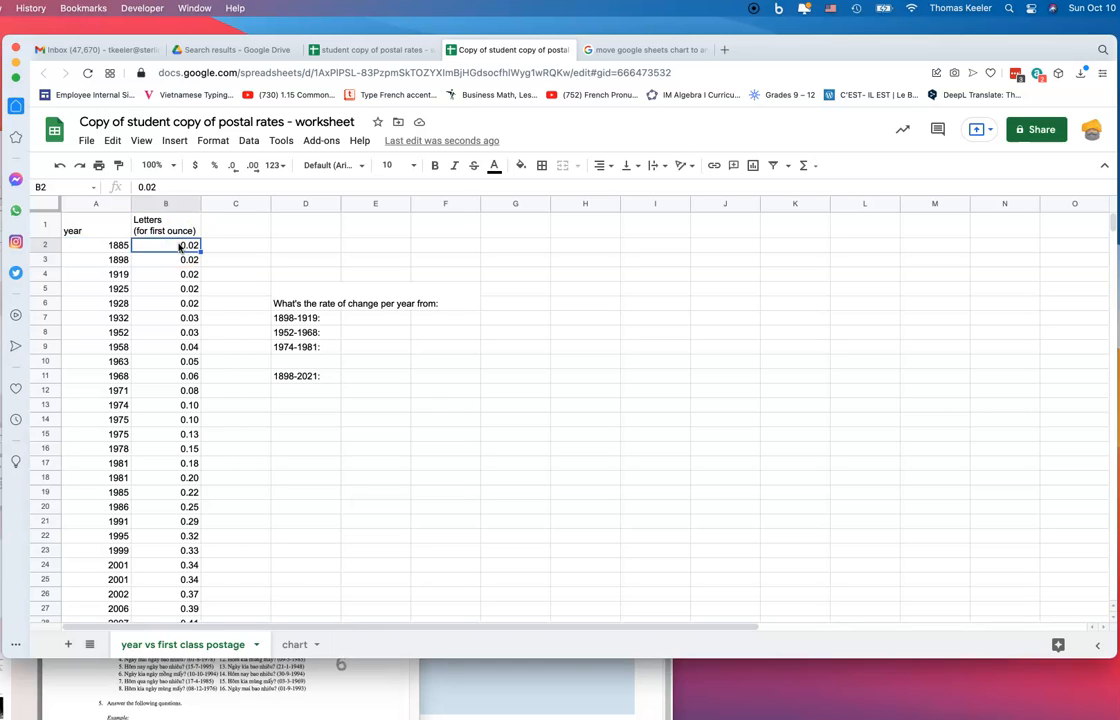
left_click(113, 246)
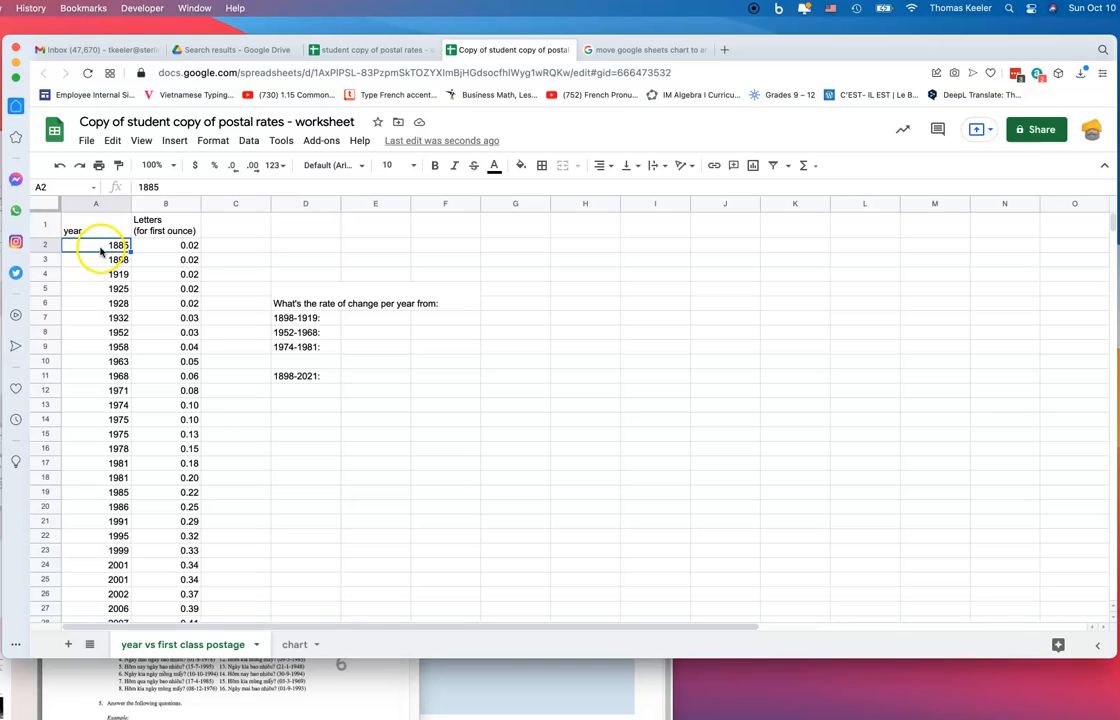
left_click(166, 246)
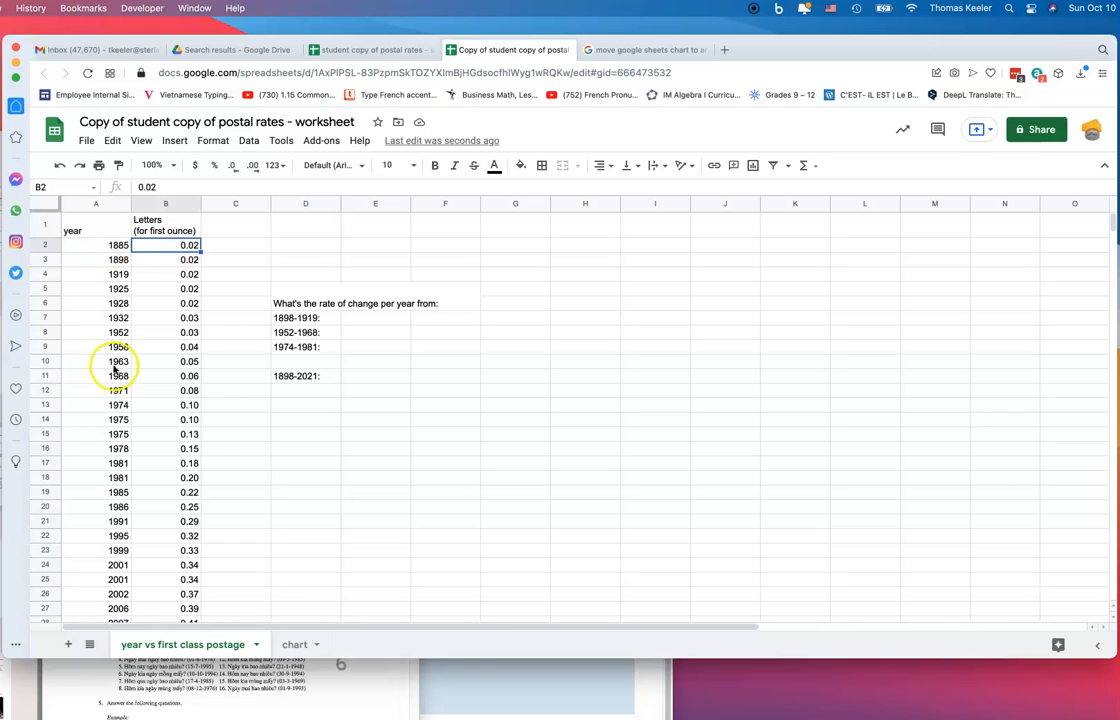
scroll(70, 492, "down", 5)
scroll(72, 525, "down", 1)
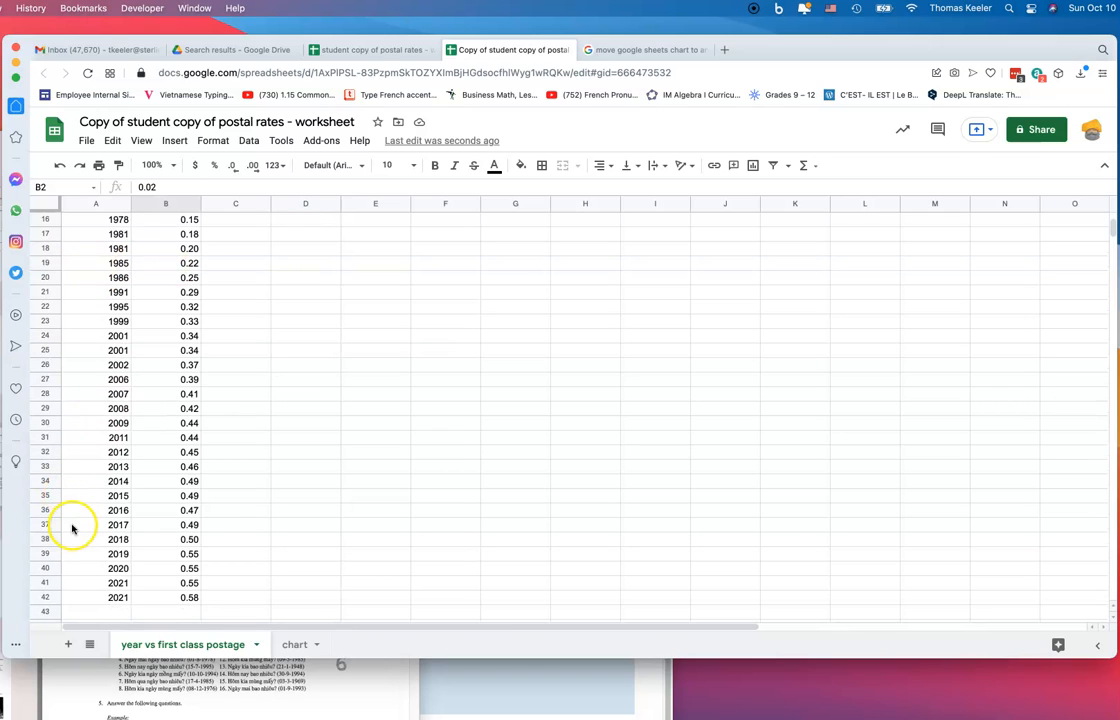
left_click(85, 597)
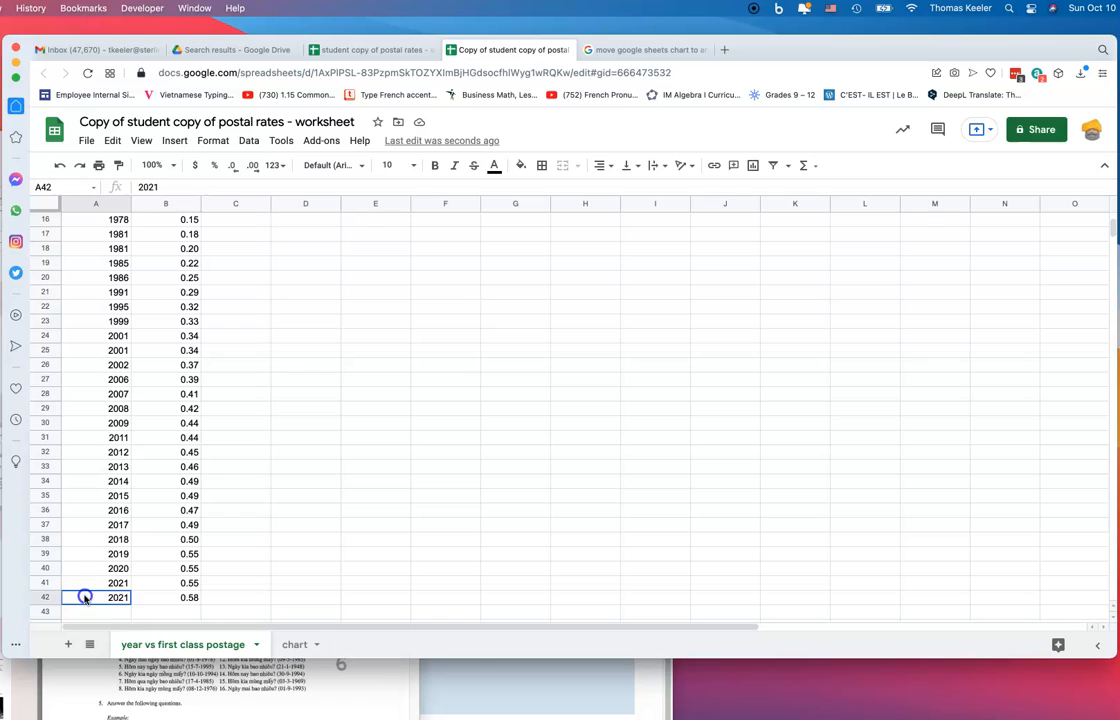
left_click(187, 600)
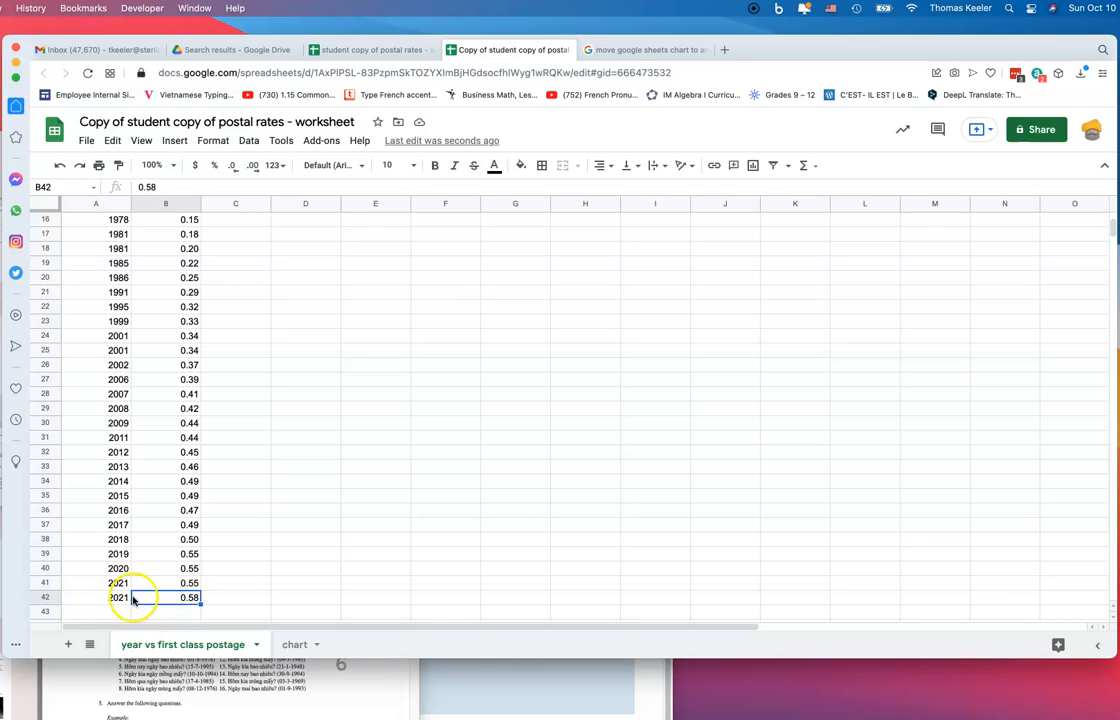
scroll(126, 530, "up", 1)
scroll(126, 536, "up", 4)
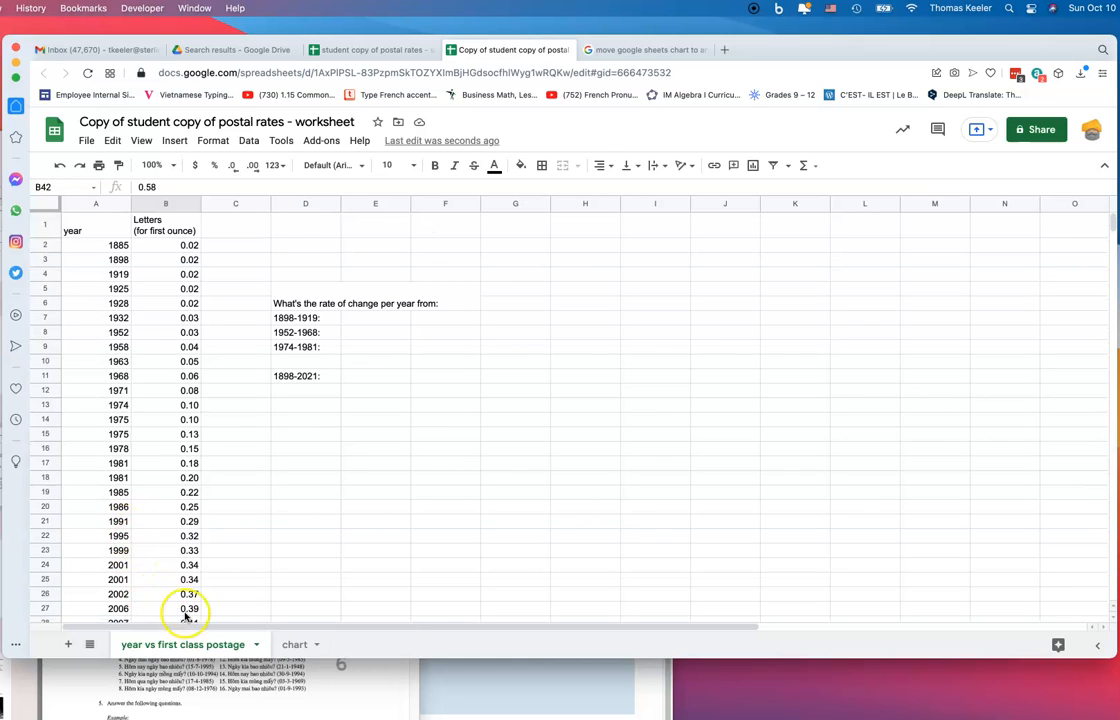
Select the chart sheet's postage-by-year scatter plot and read the 1885–1952 point values
left_click(290, 646)
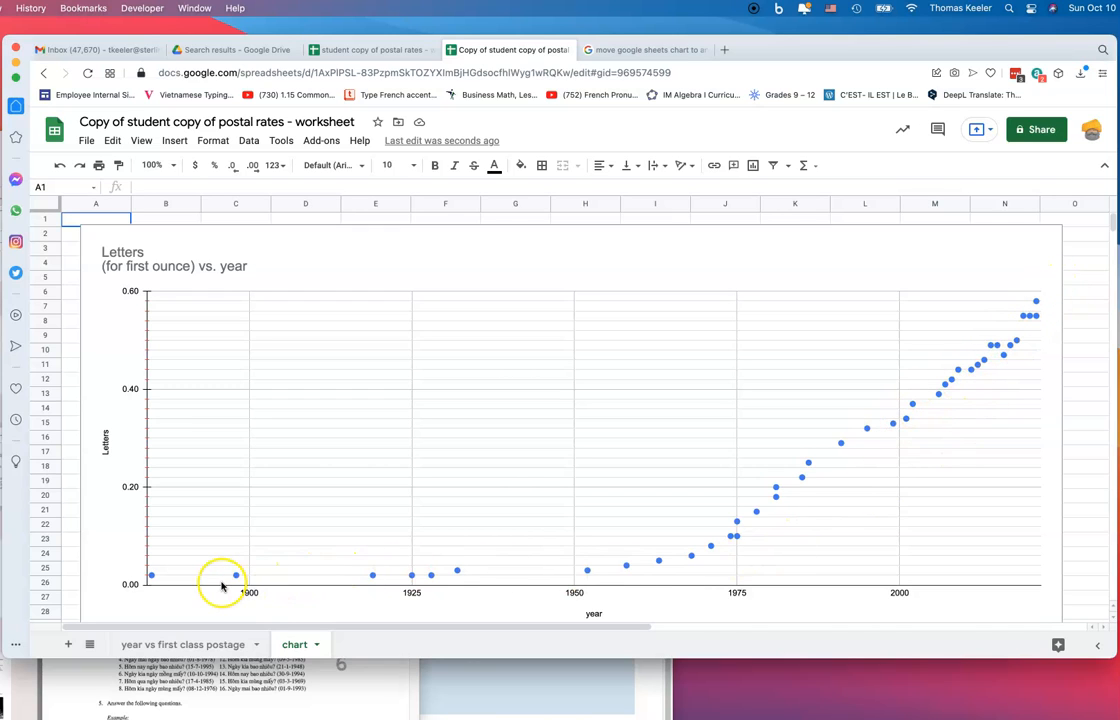
left_click(150, 577)
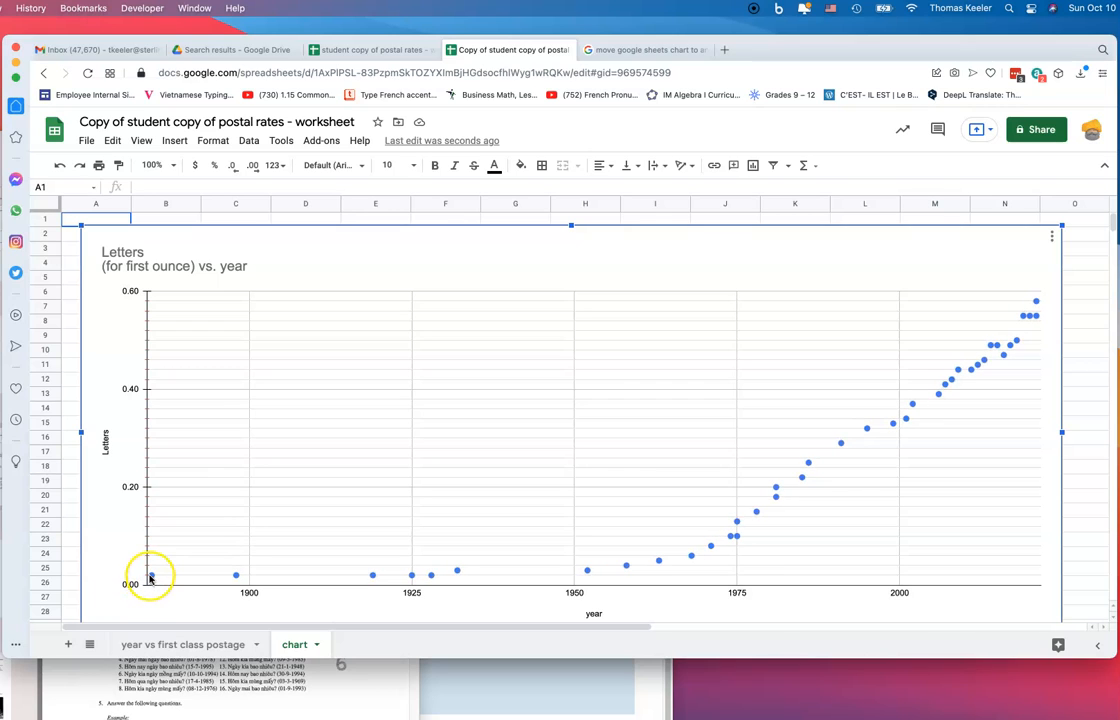
mouse_move(154, 580)
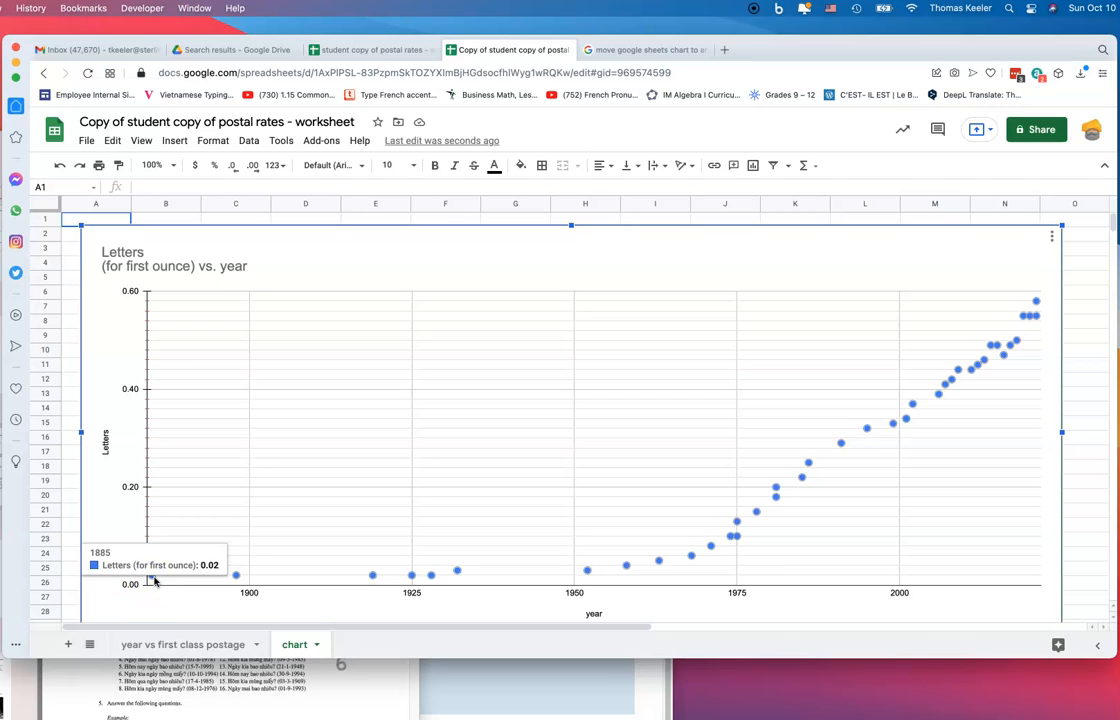
mouse_move(238, 577)
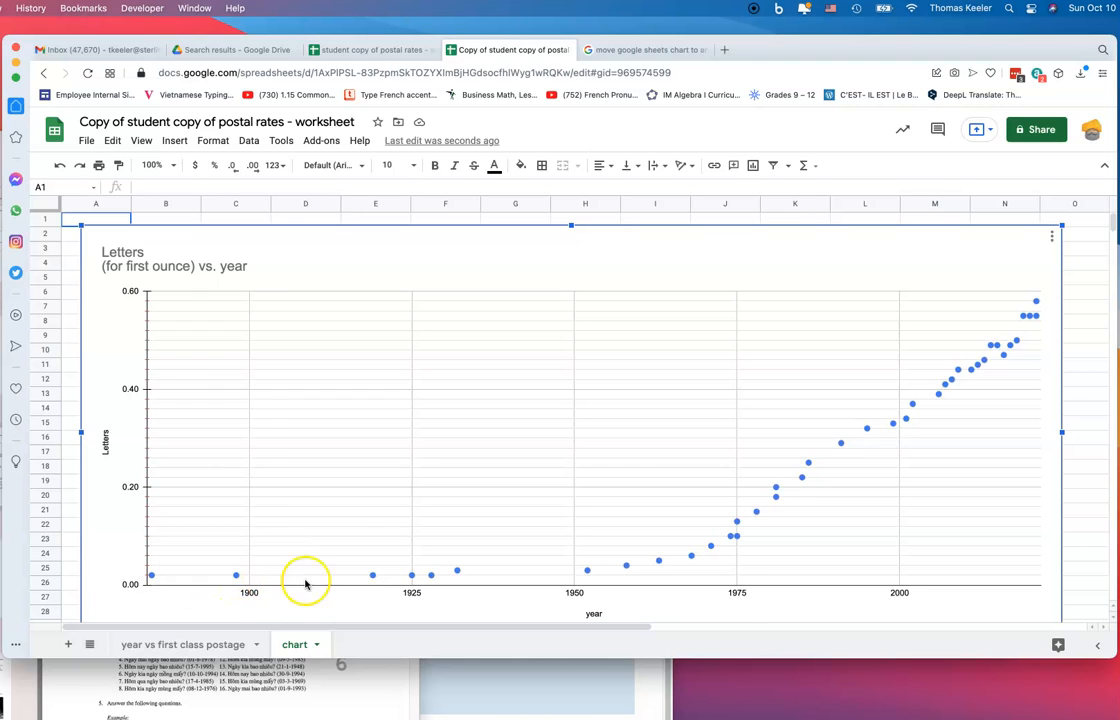
mouse_move(370, 579)
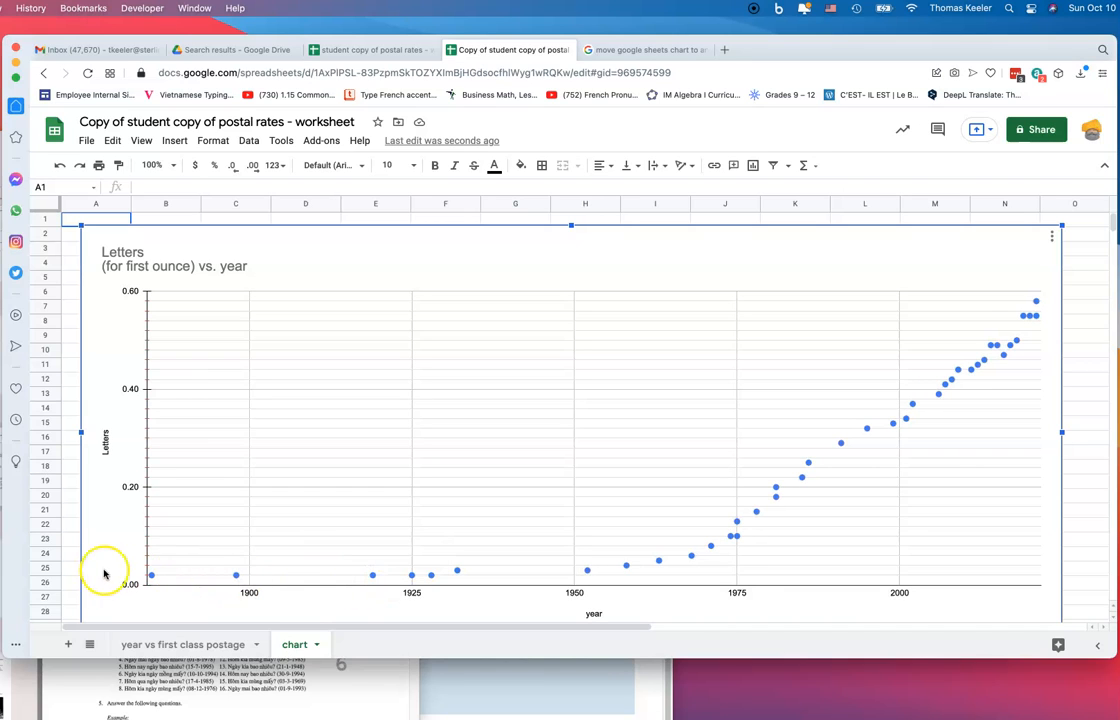
mouse_move(412, 580)
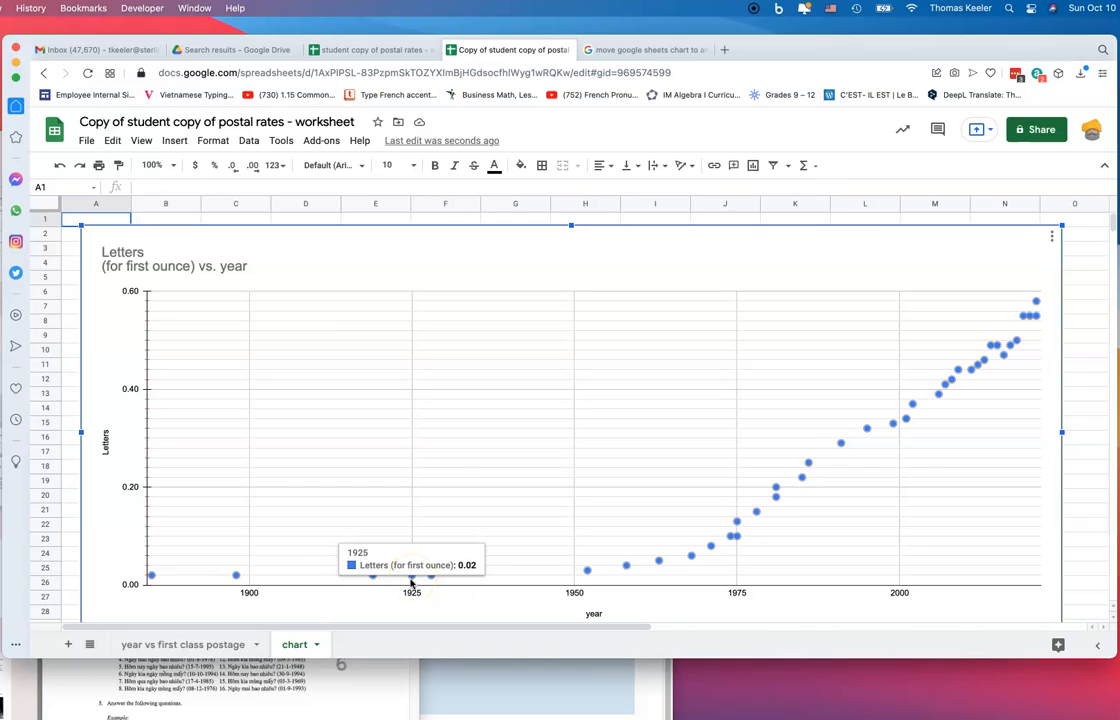
mouse_move(588, 574)
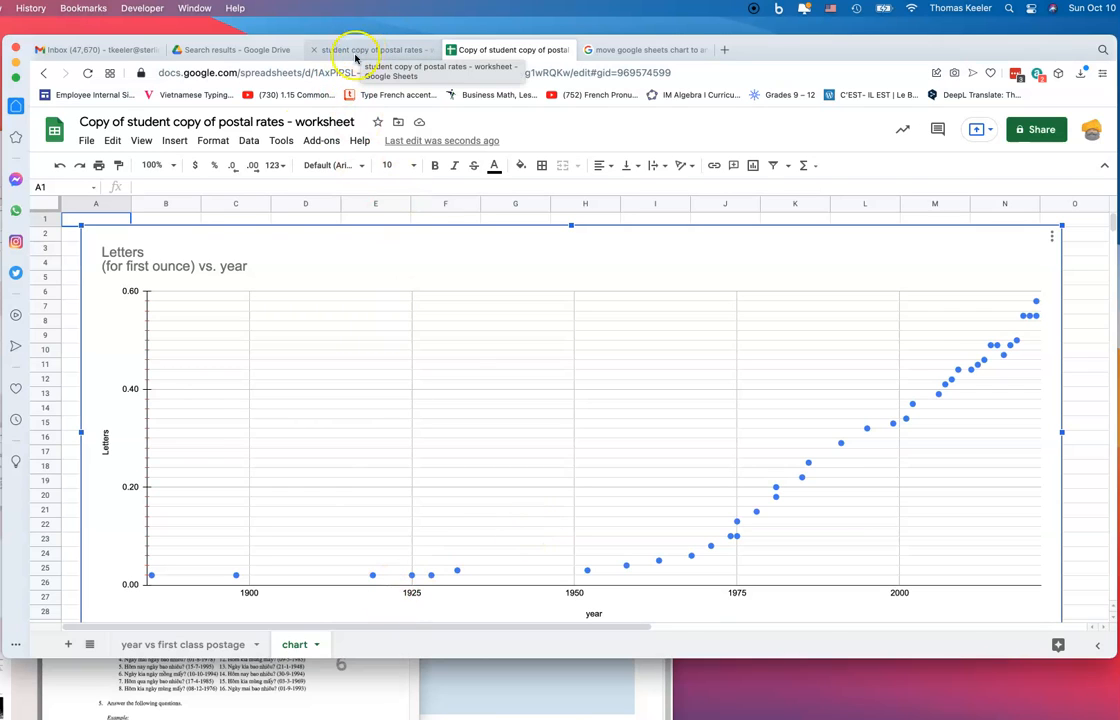
Unmerge D5:F6 and copy the rate-of-change question into E6
left_click(180, 645)
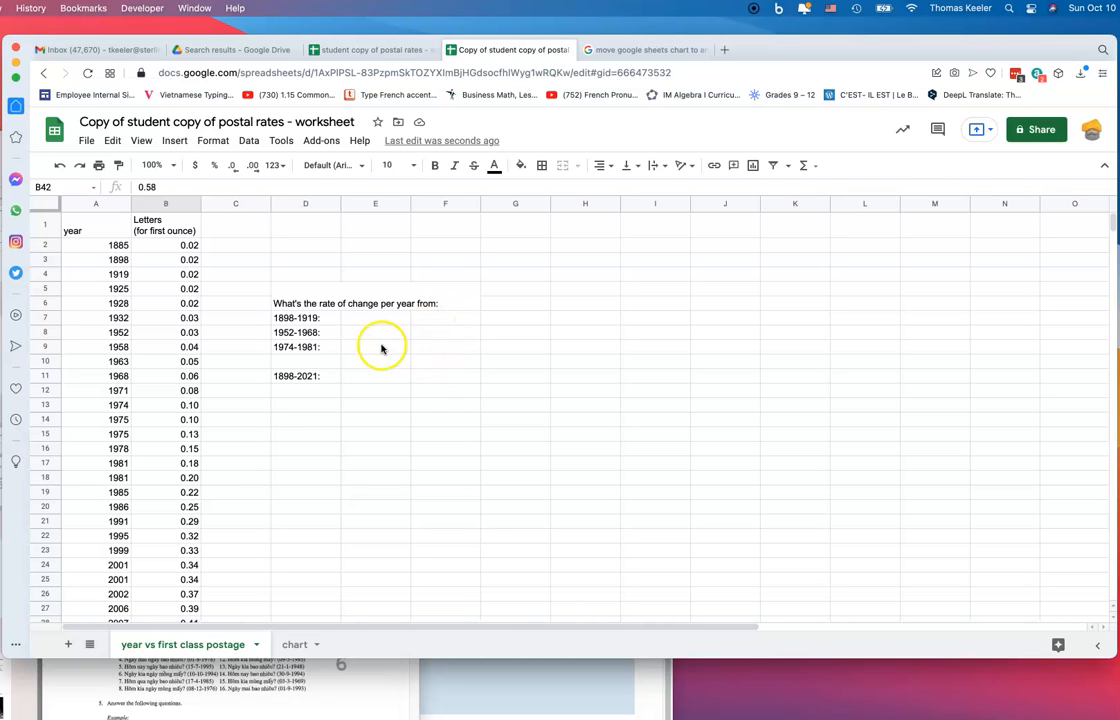
left_click(298, 302)
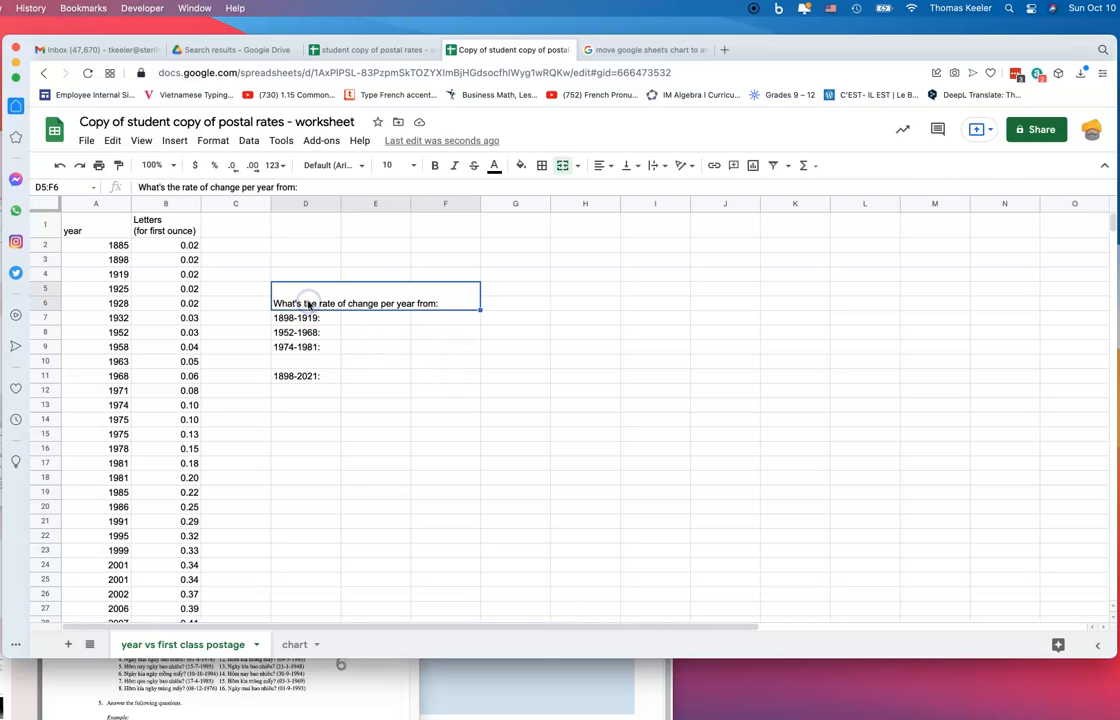
key("super+c")
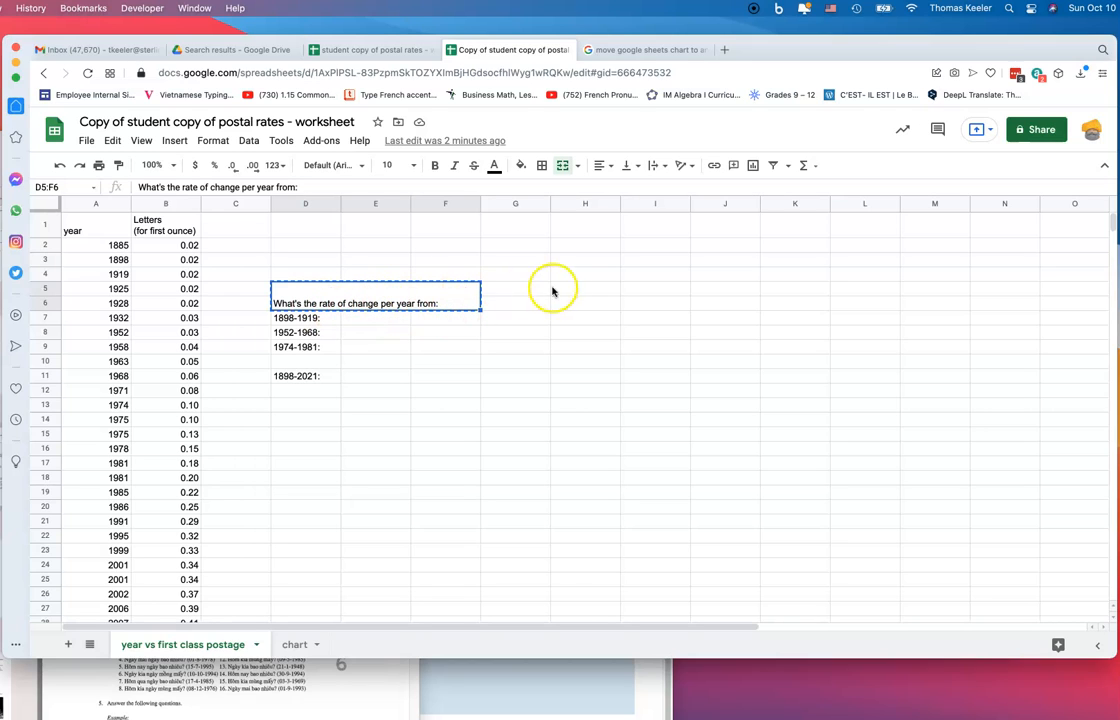
left_click(543, 166)
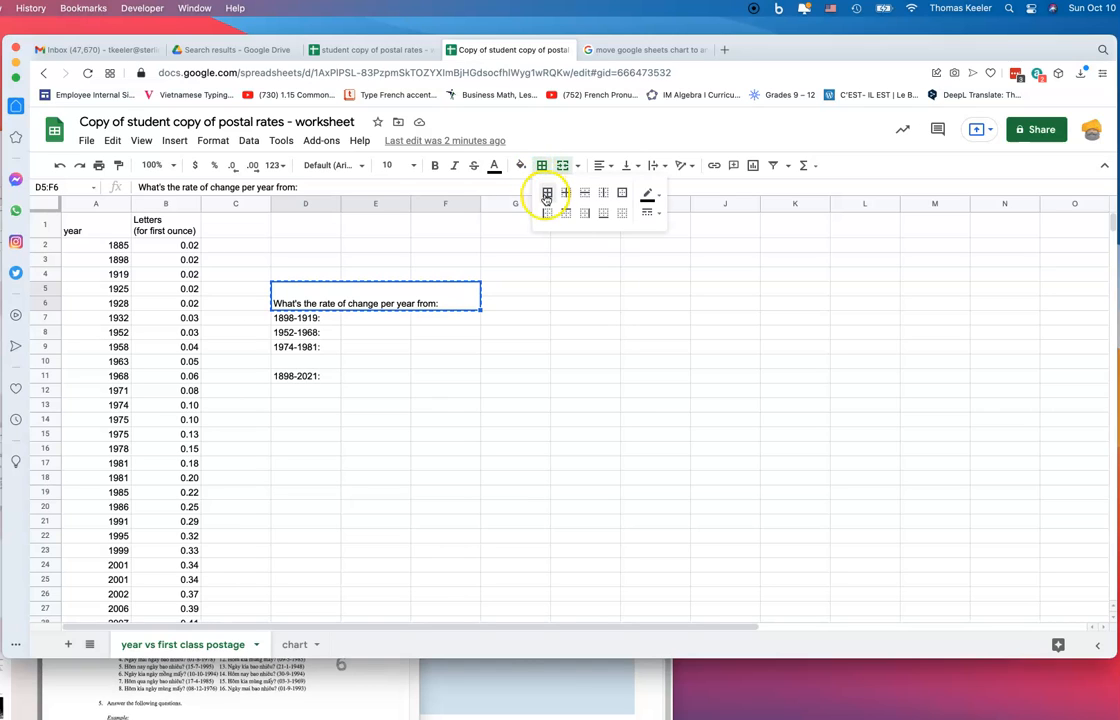
left_click(563, 167)
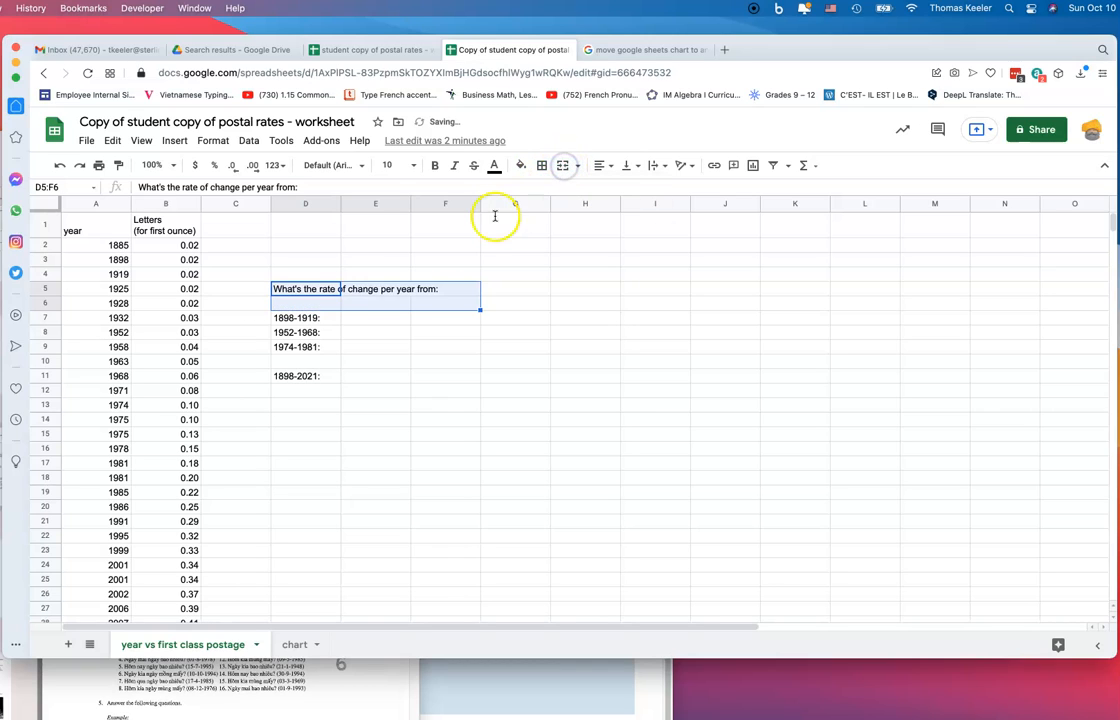
left_click(375, 303)
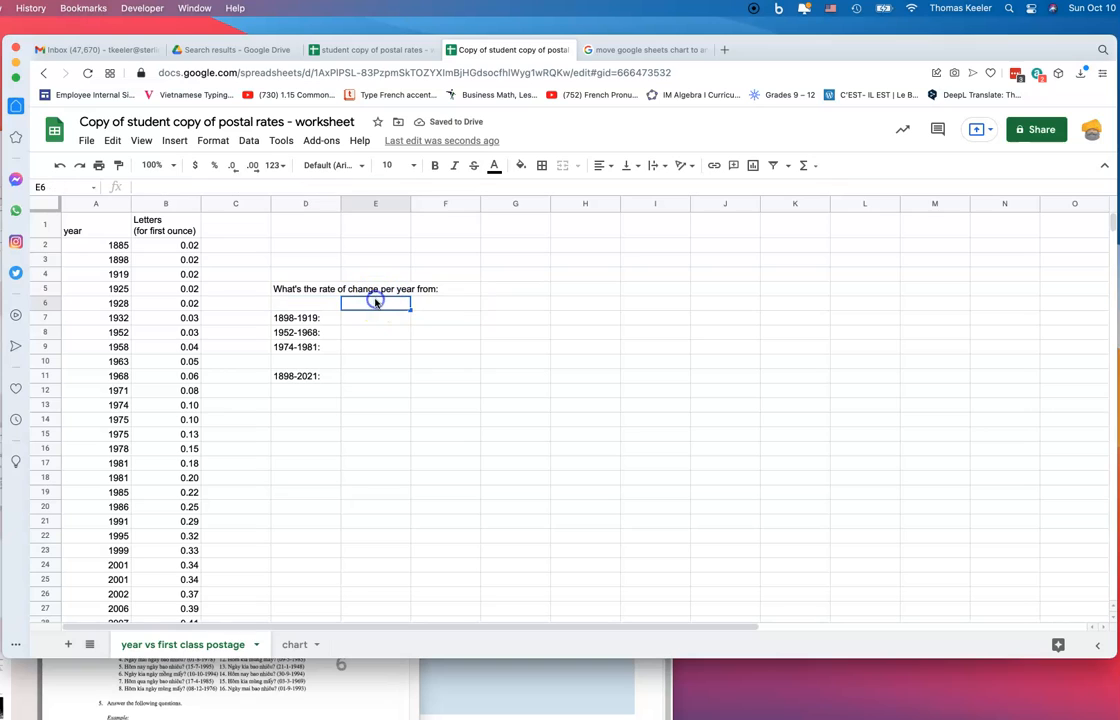
key("ctrl+v")
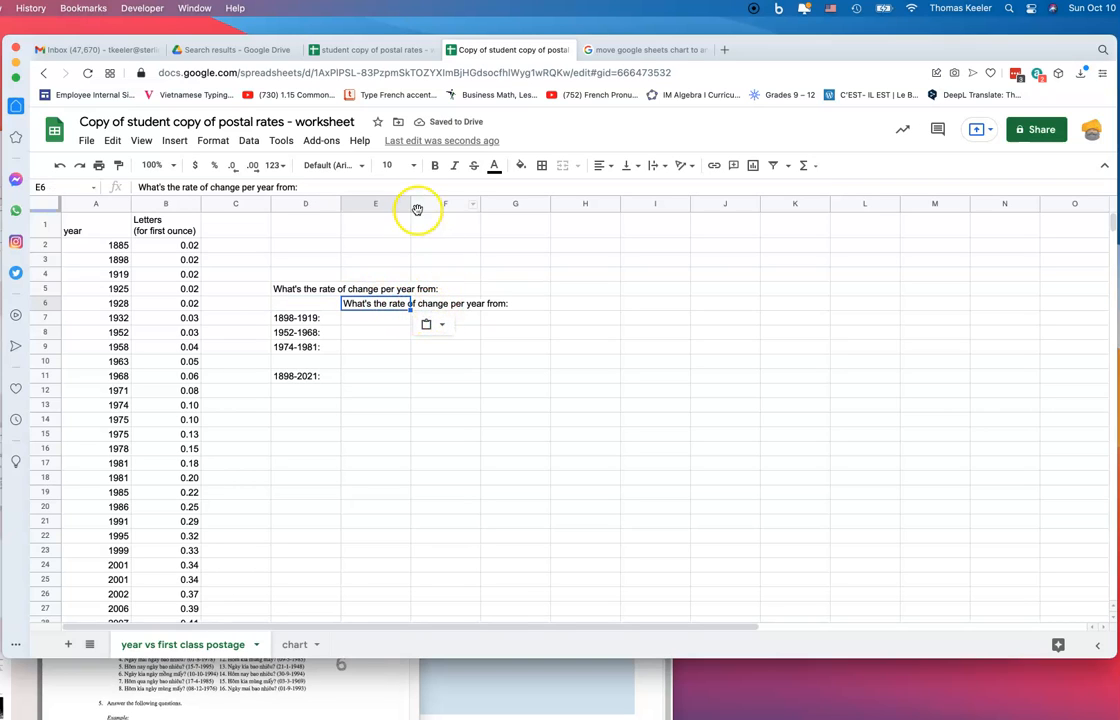
Widen column E, add a 'percent change' heading in F6, and clear the D5 text
left_click_drag(408, 200, 455, 204)
left_click(493, 309)
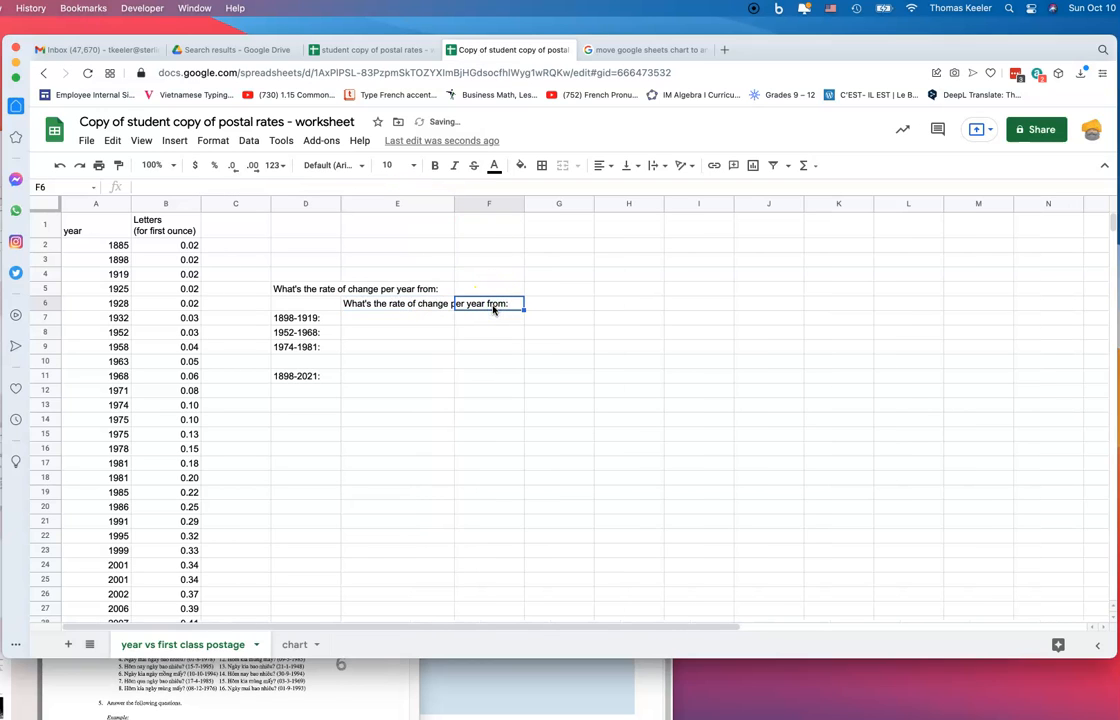
type("oer")
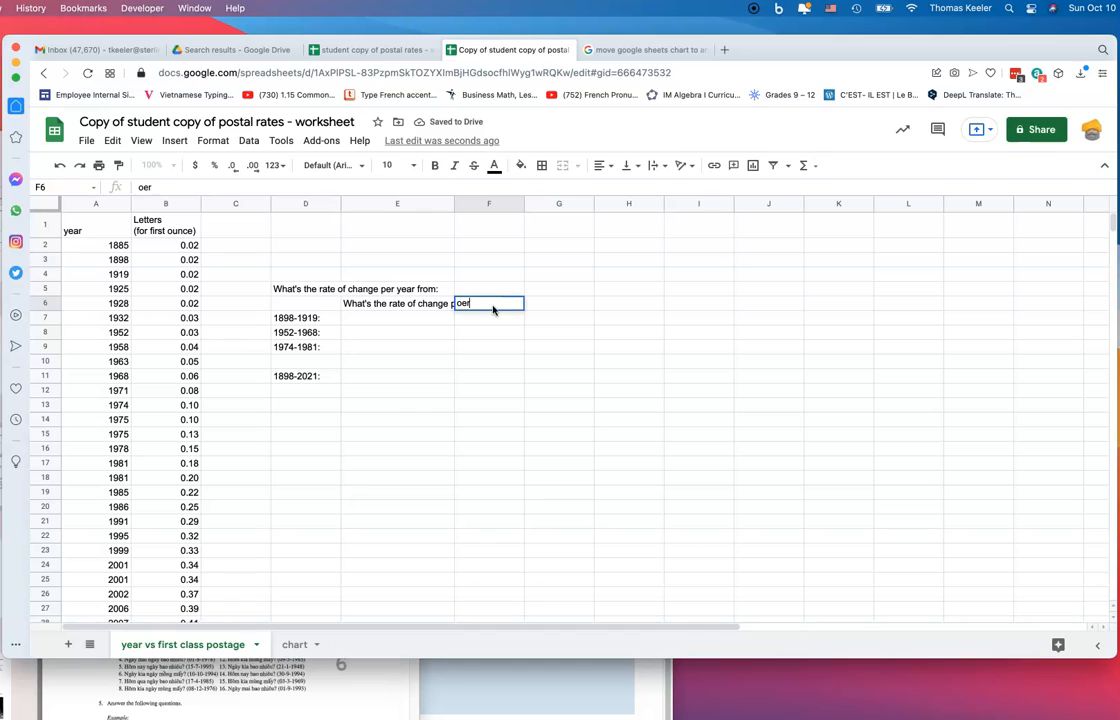
key("BackSpace")
key("BackSpace")
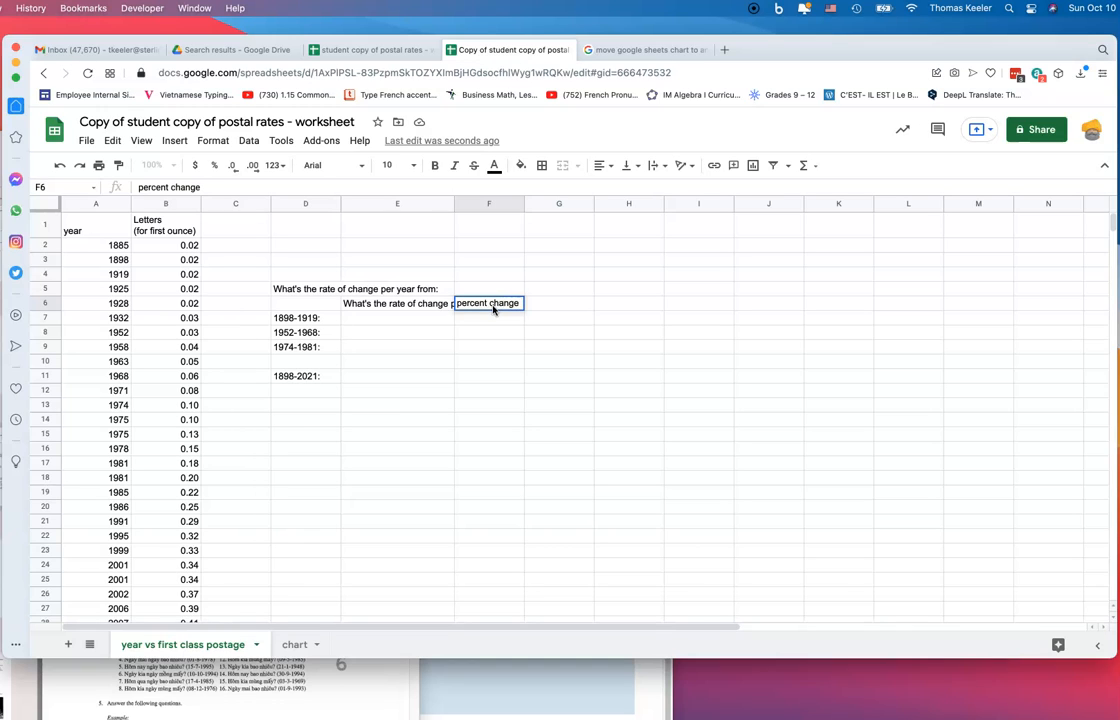
left_click(300, 288)
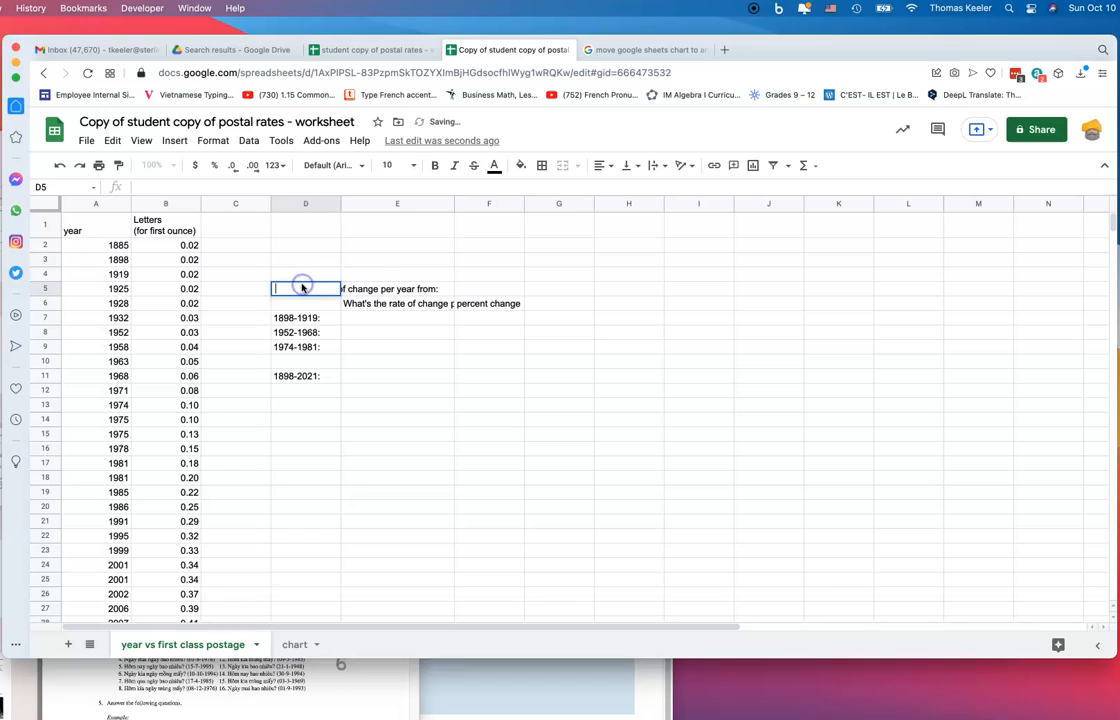
left_click(377, 291)
key("Delete")
left_click(384, 318)
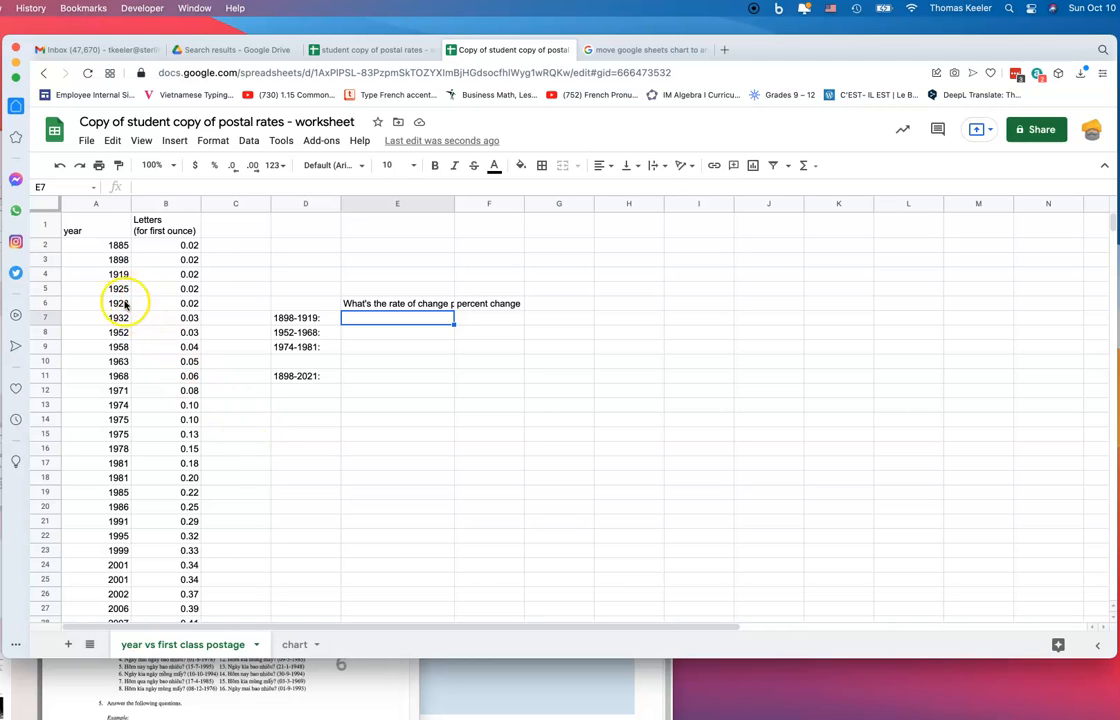
Enter =(0.02-0.02)/(1919-1898) in E7, giving a 1898–1919 rate of change of 0
left_click(119, 259)
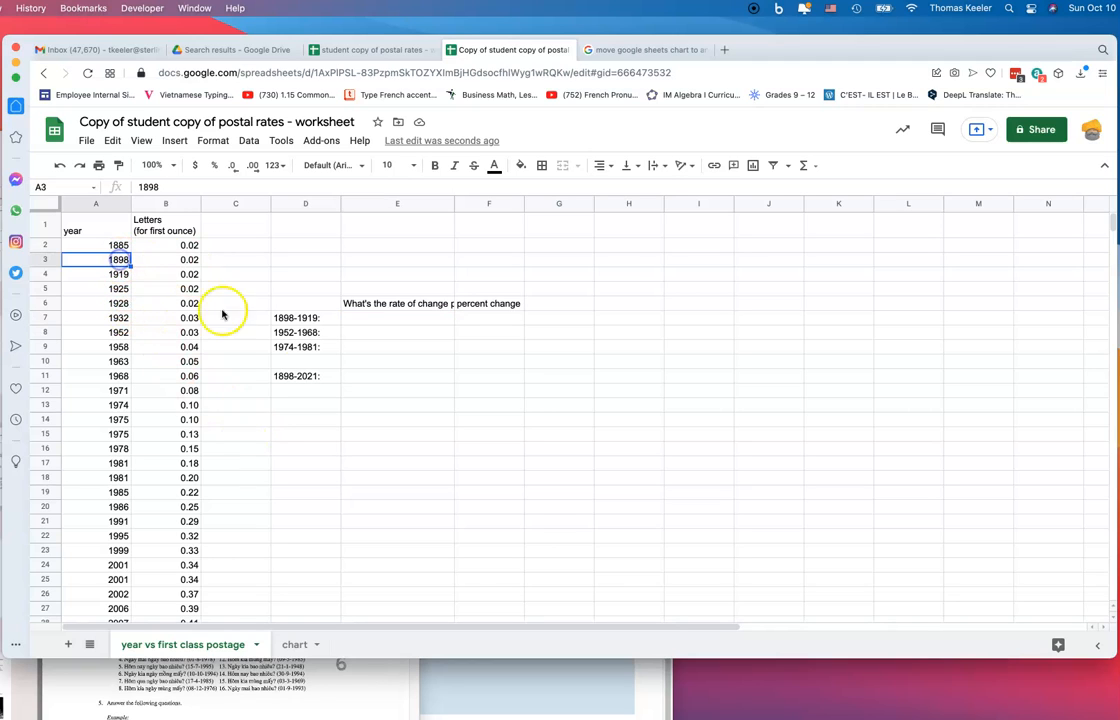
left_click(361, 316)
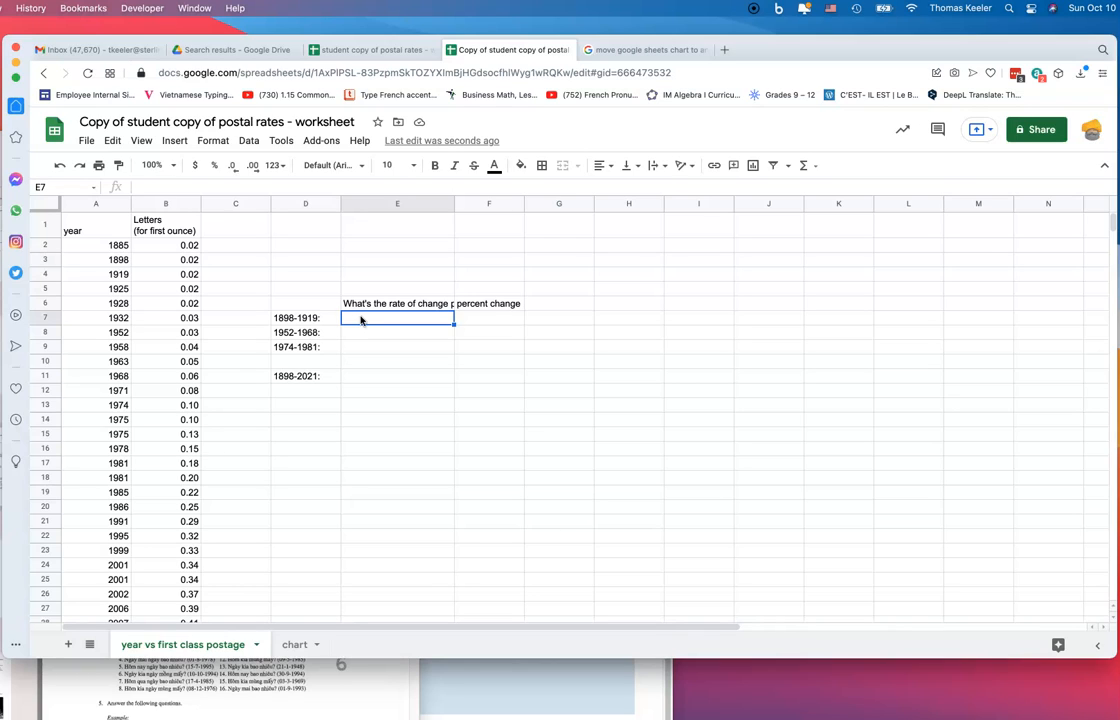
type("=")
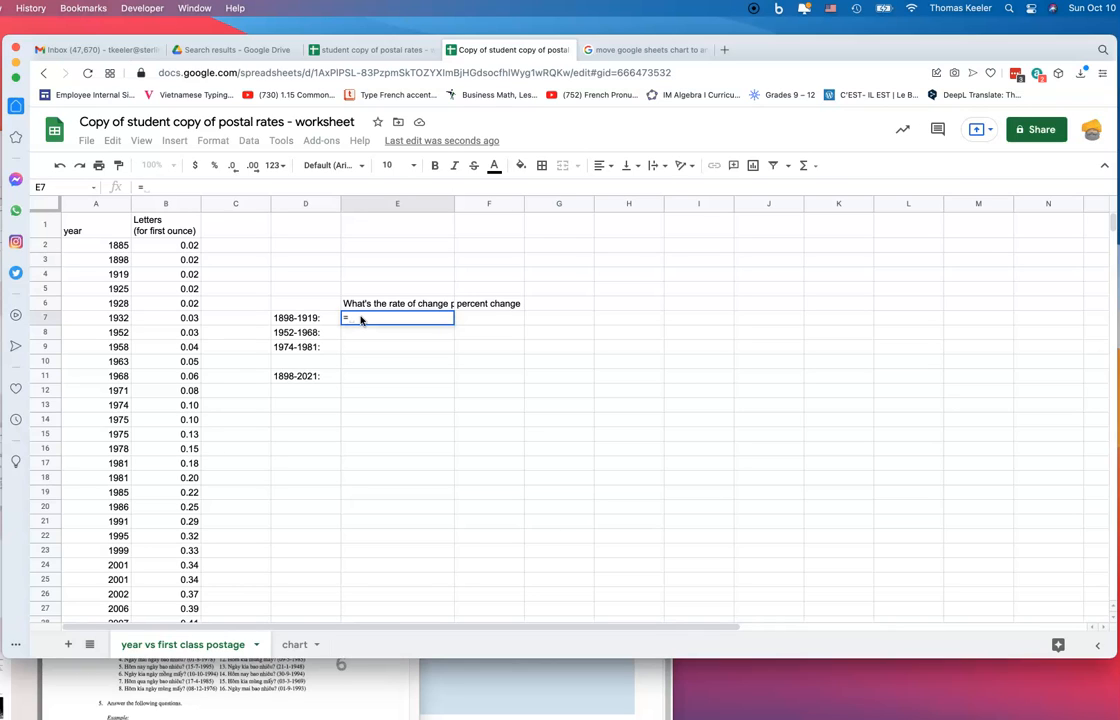
type("(")
type("0")
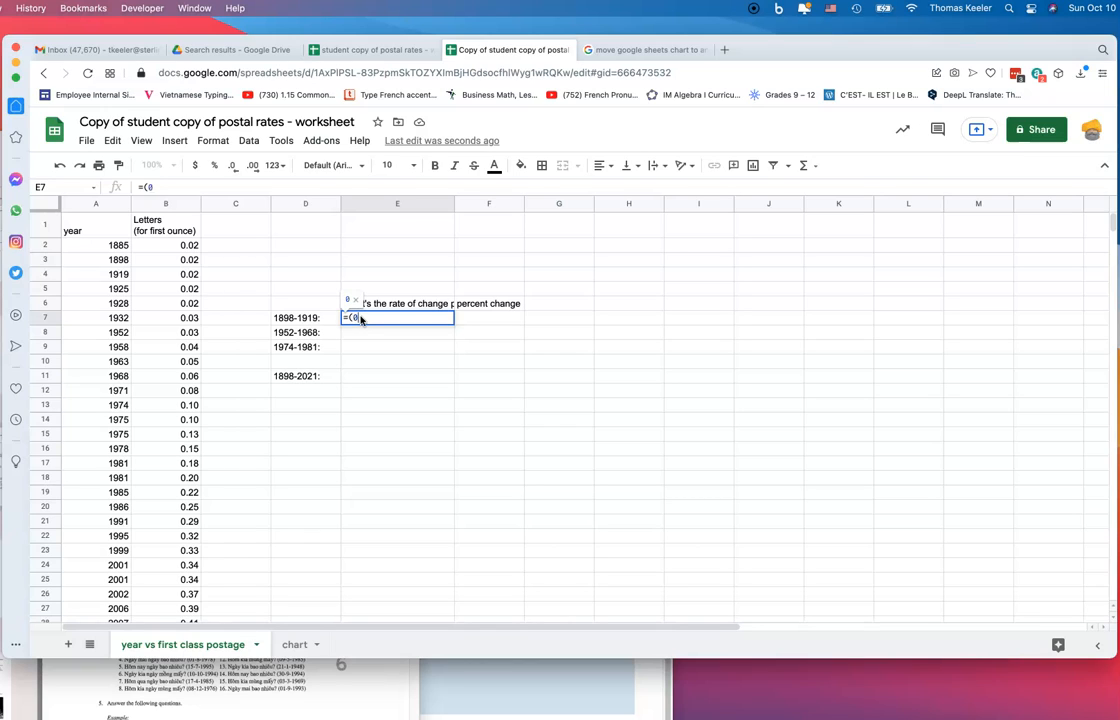
type(".02-")
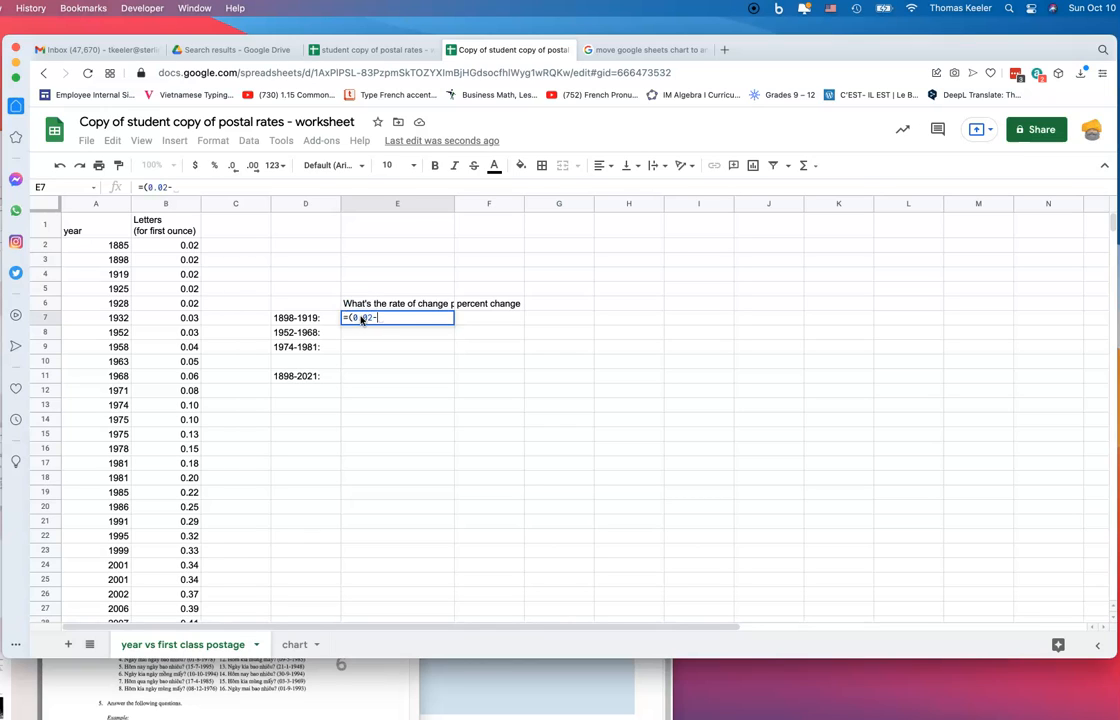
type("0.02")
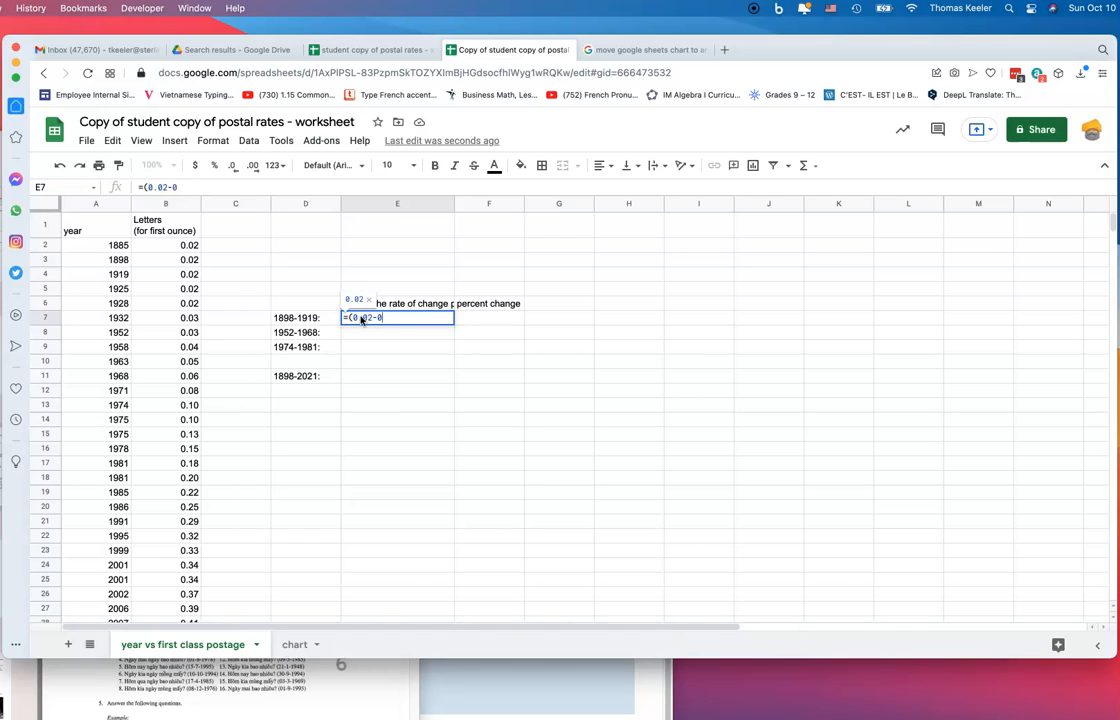
type(")/")
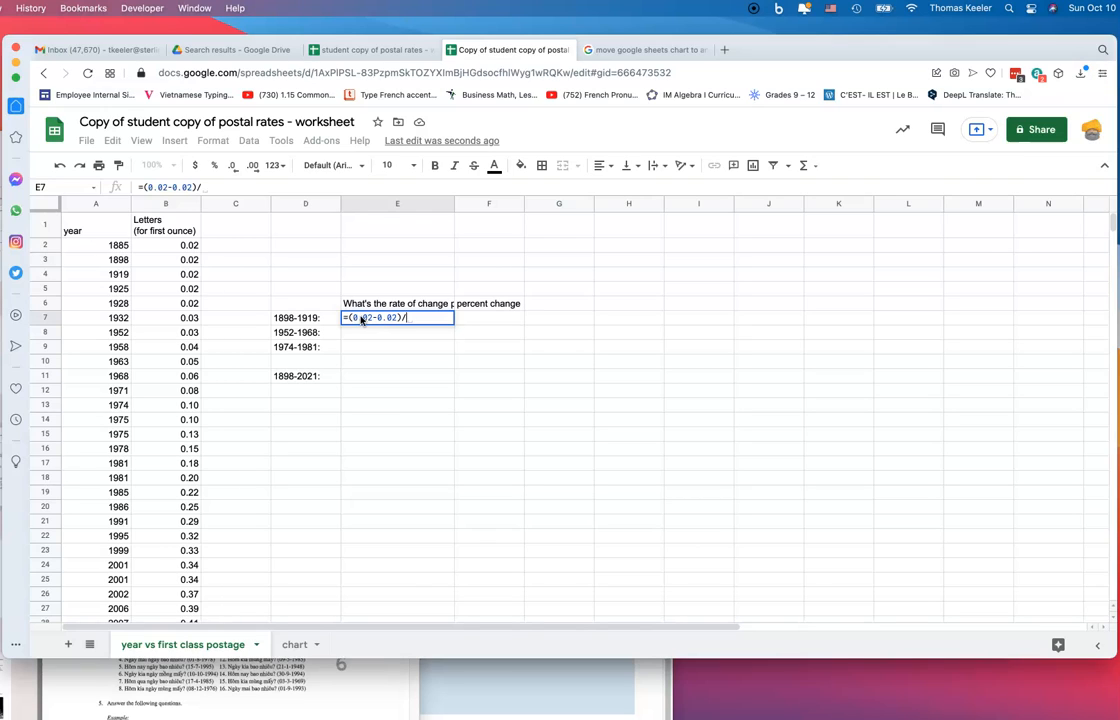
type("1919-189")
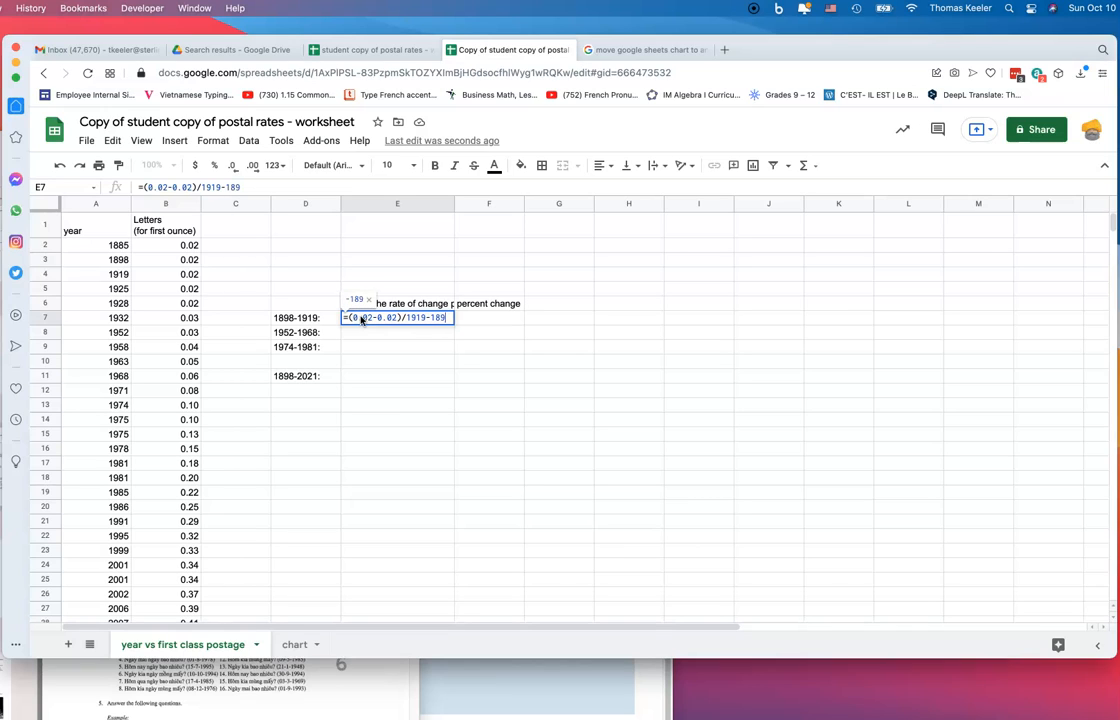
type("8)")
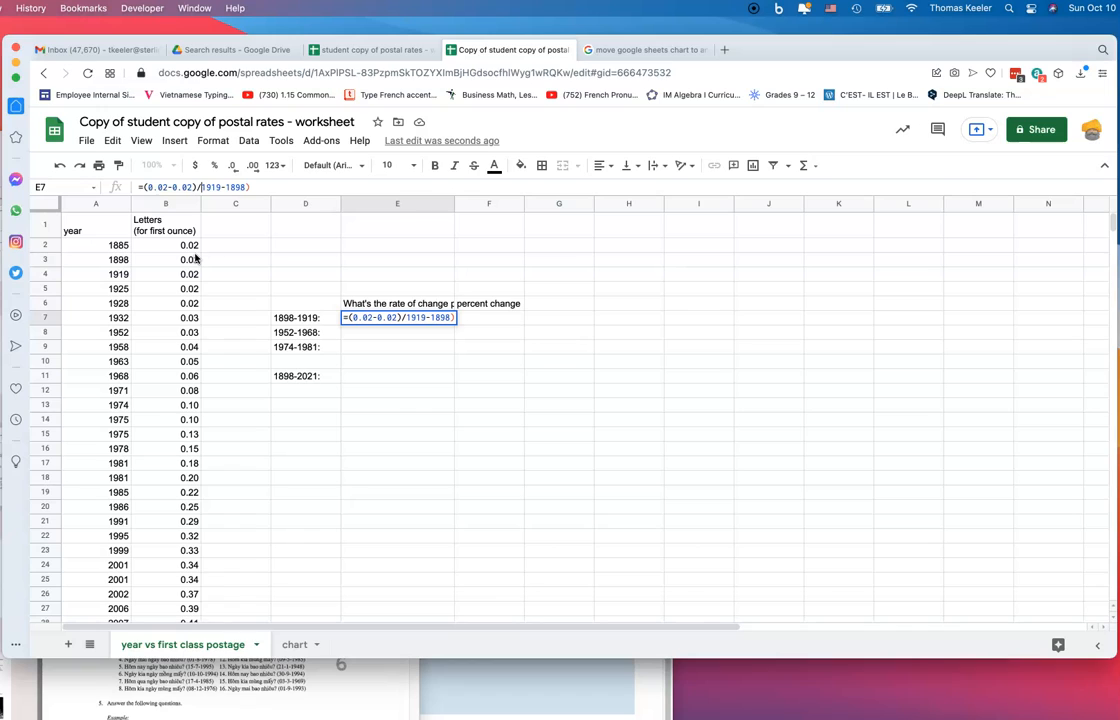
type("(")
key("Return")
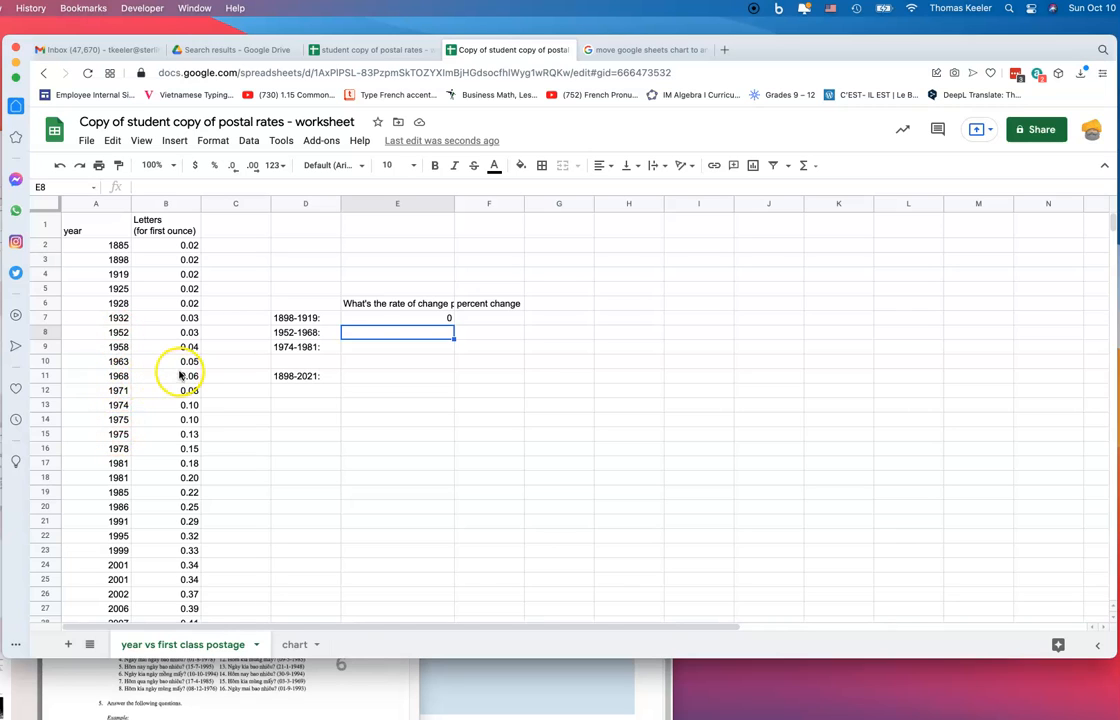
Enter =(0.06-0.03)/(1968-1952) in E8 to get 0.001875, then select its formula text
left_click(355, 336)
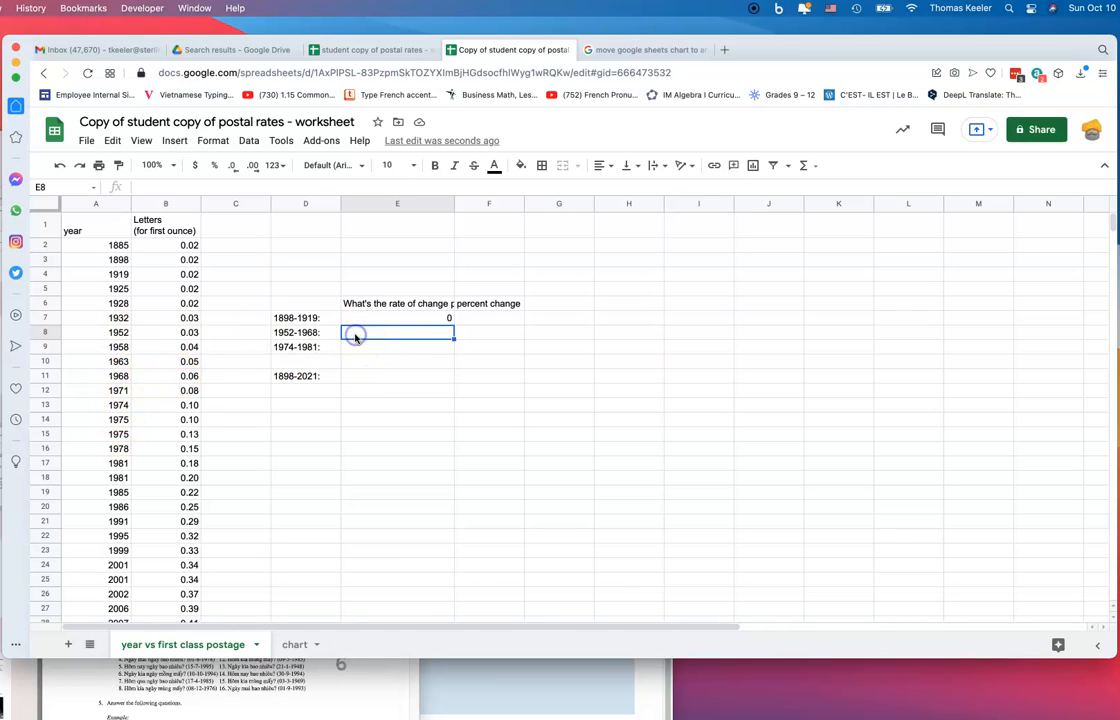
type("(")
type("06-0.03")
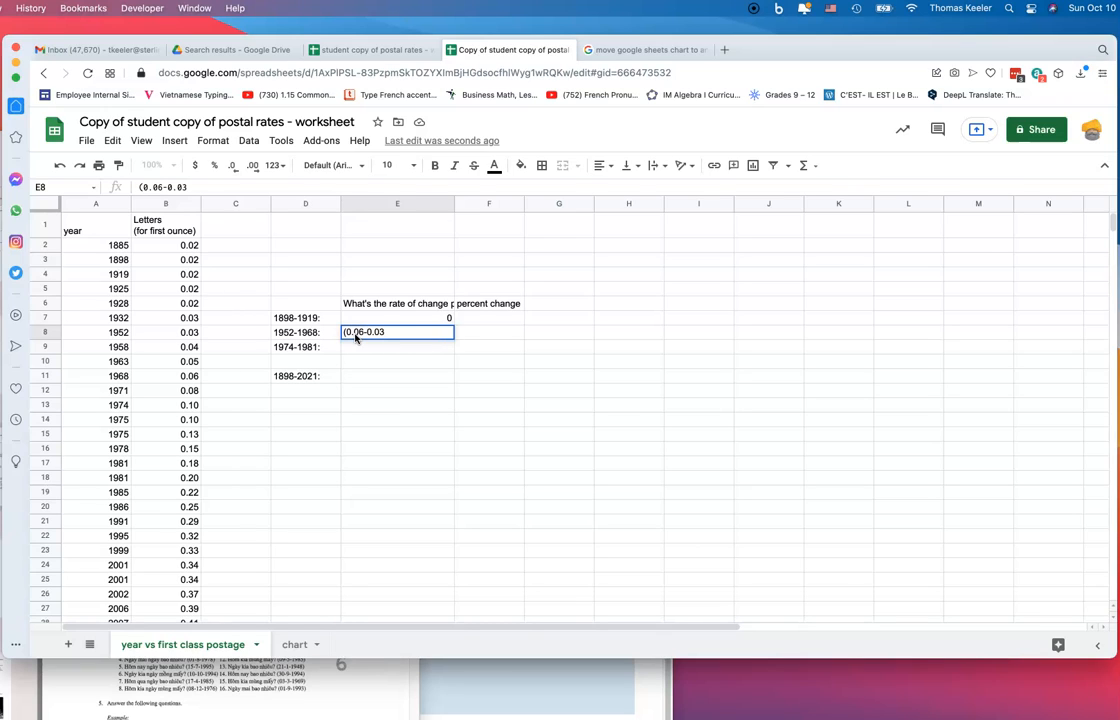
type(")/(1968-1952)")
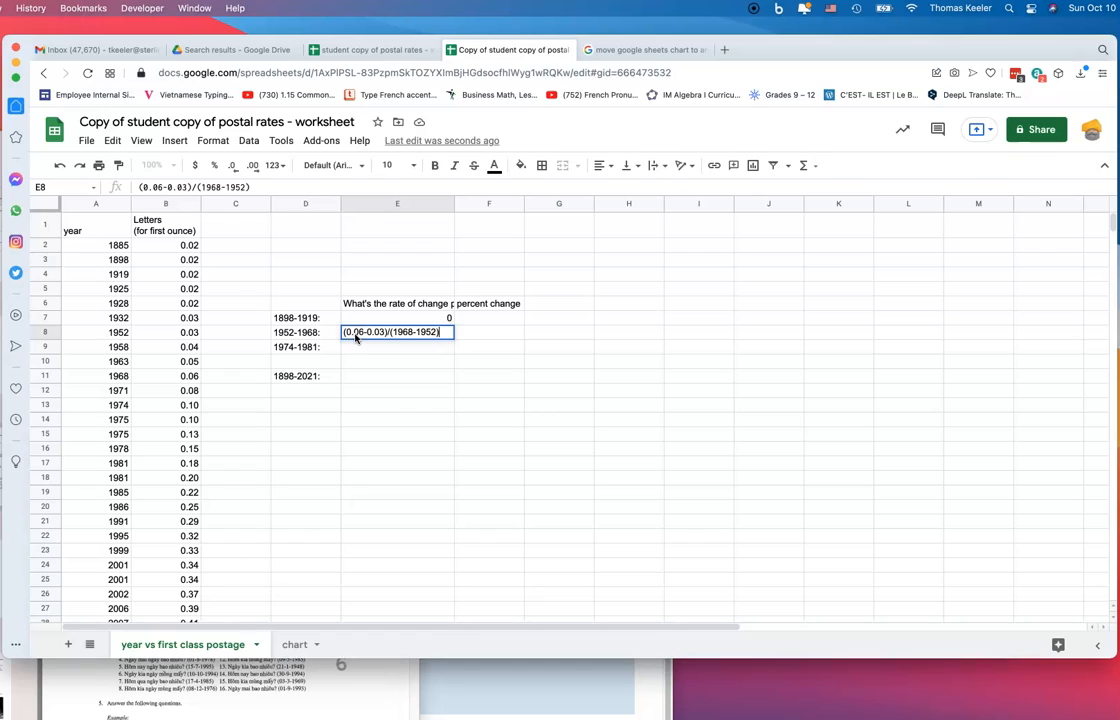
key("Return")
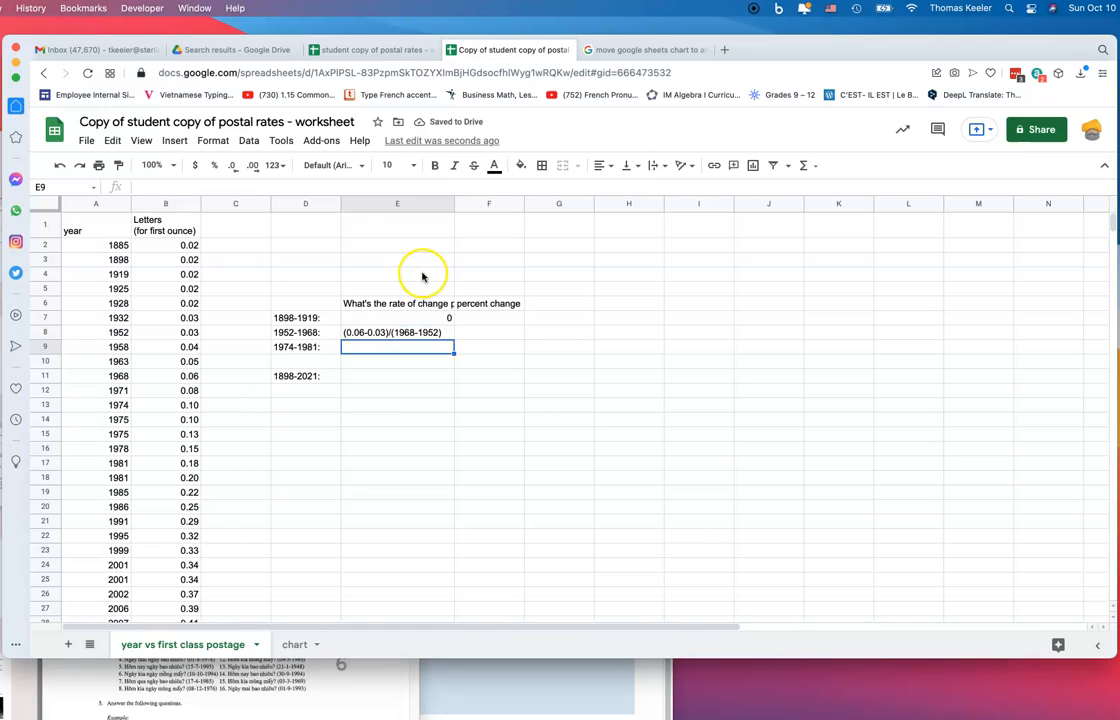
left_click(346, 333)
left_click(138, 187)
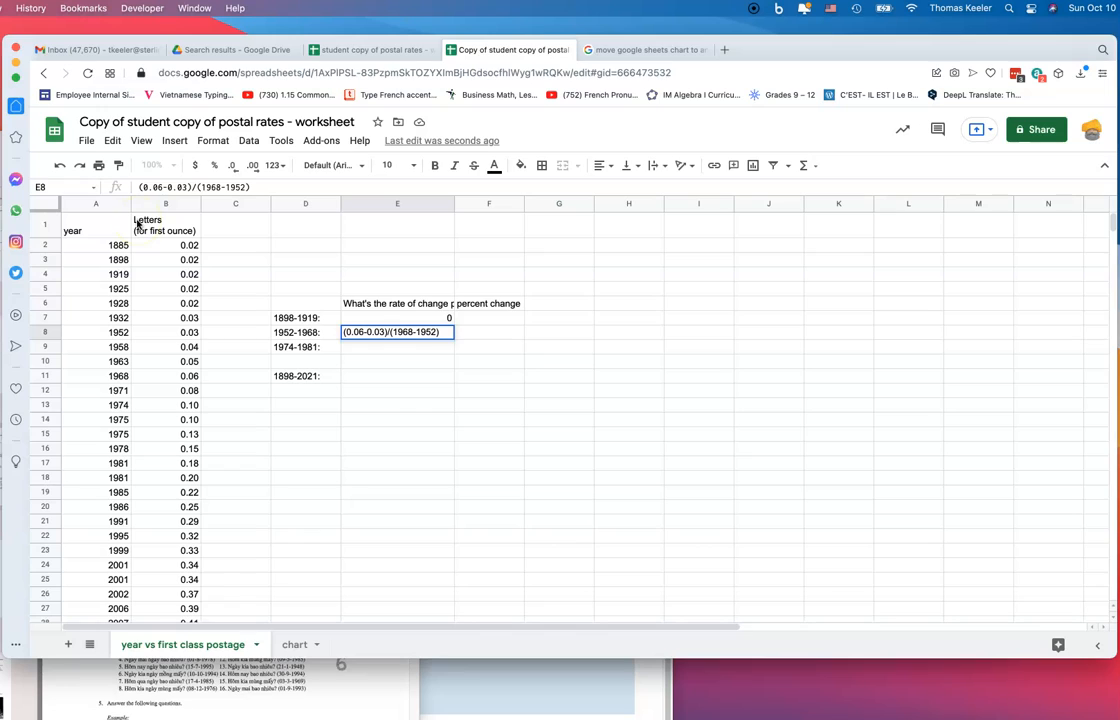
type("=")
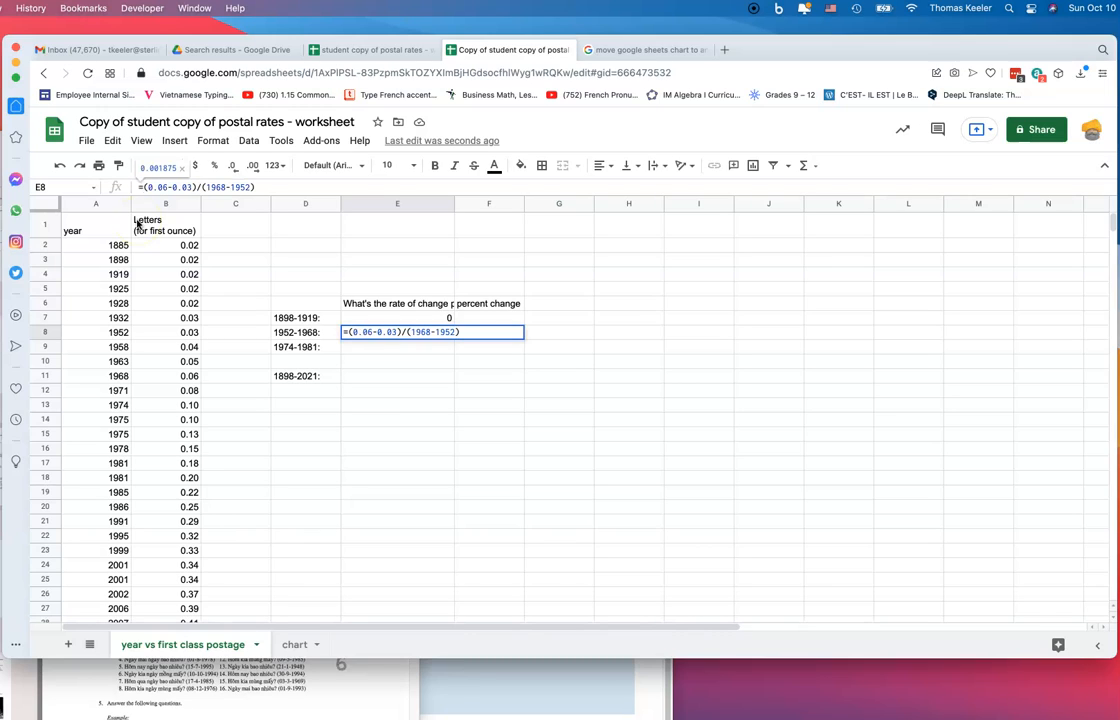
key("Return")
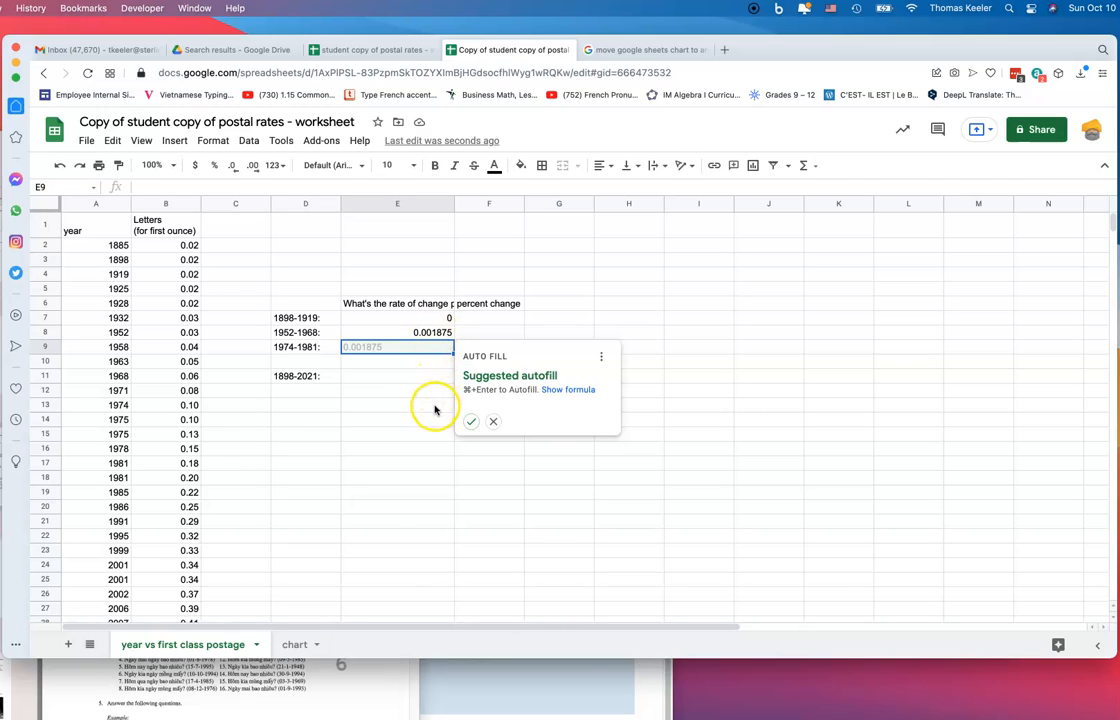
left_click(480, 333)
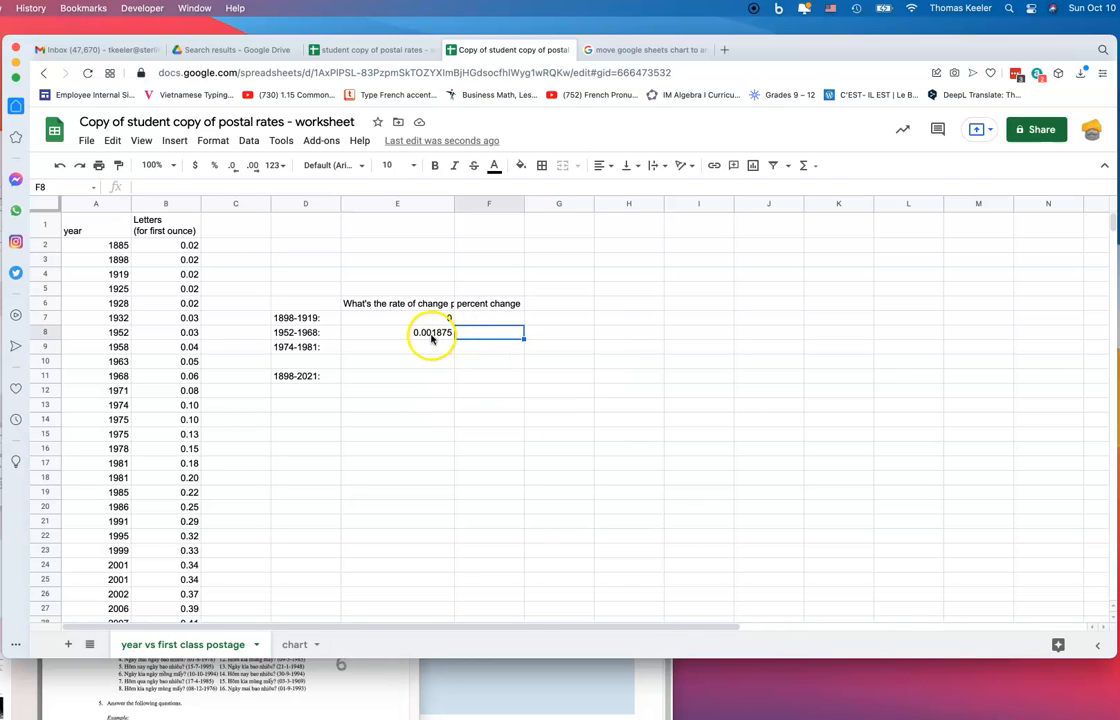
left_click(432, 336)
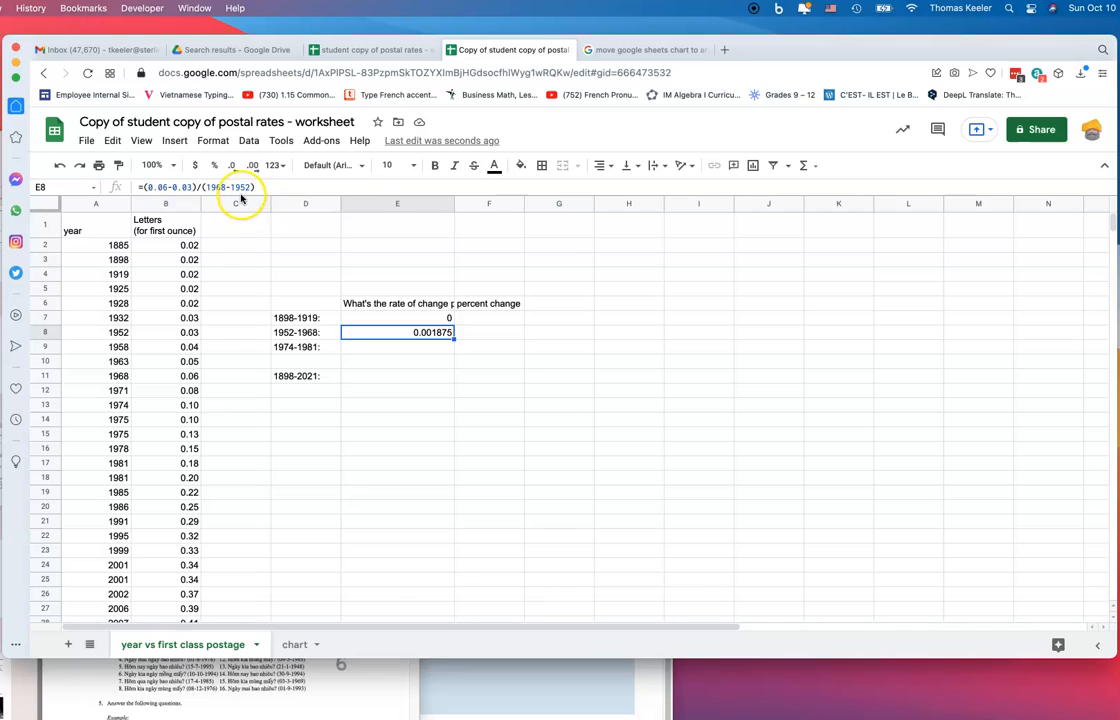
left_click_drag(259, 187, 116, 161)
key("super+c")
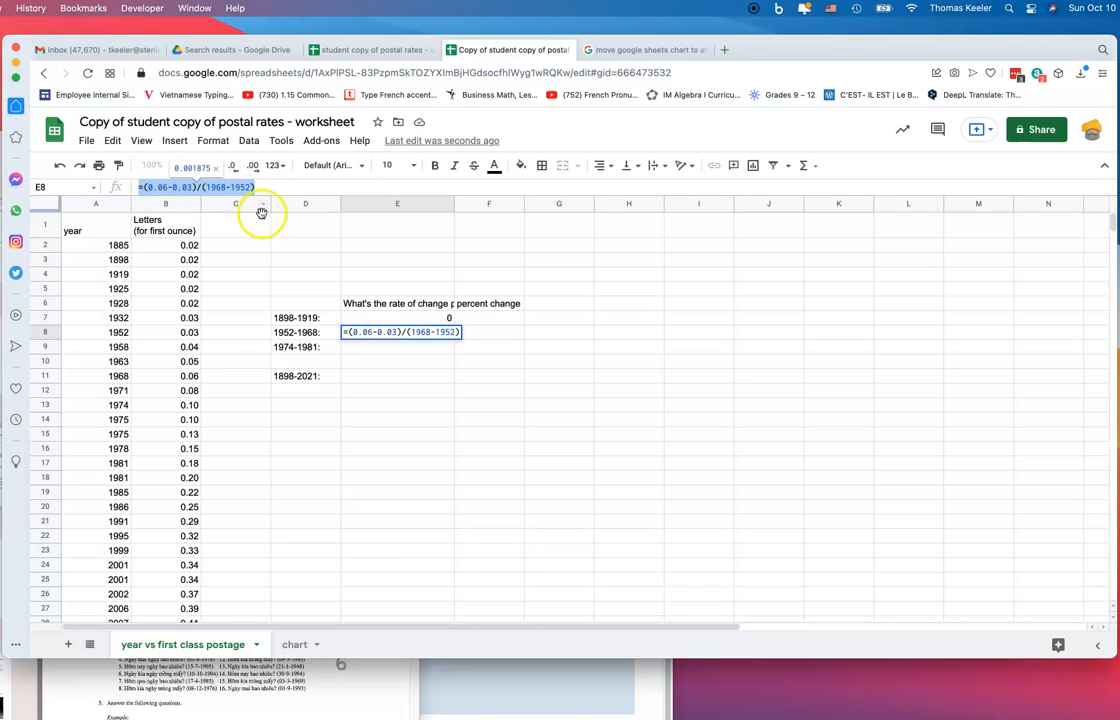
Put =(0.06-0.03)/0.03 in F8 and format it as a percentage
left_click(475, 334)
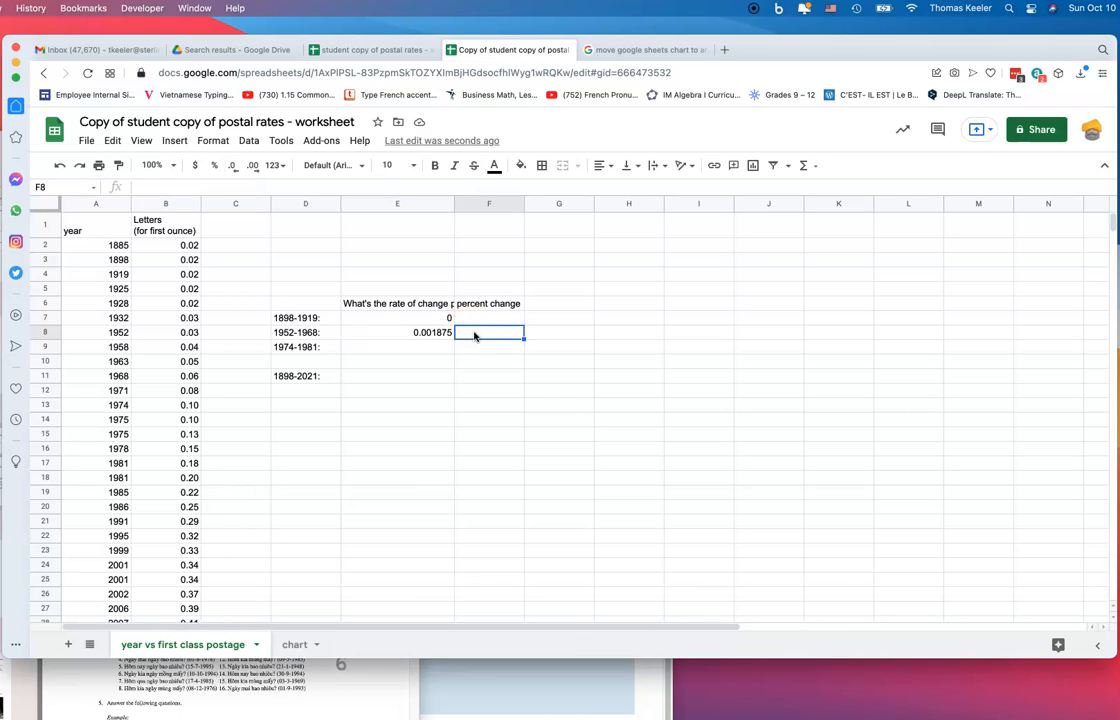
key("super+v")
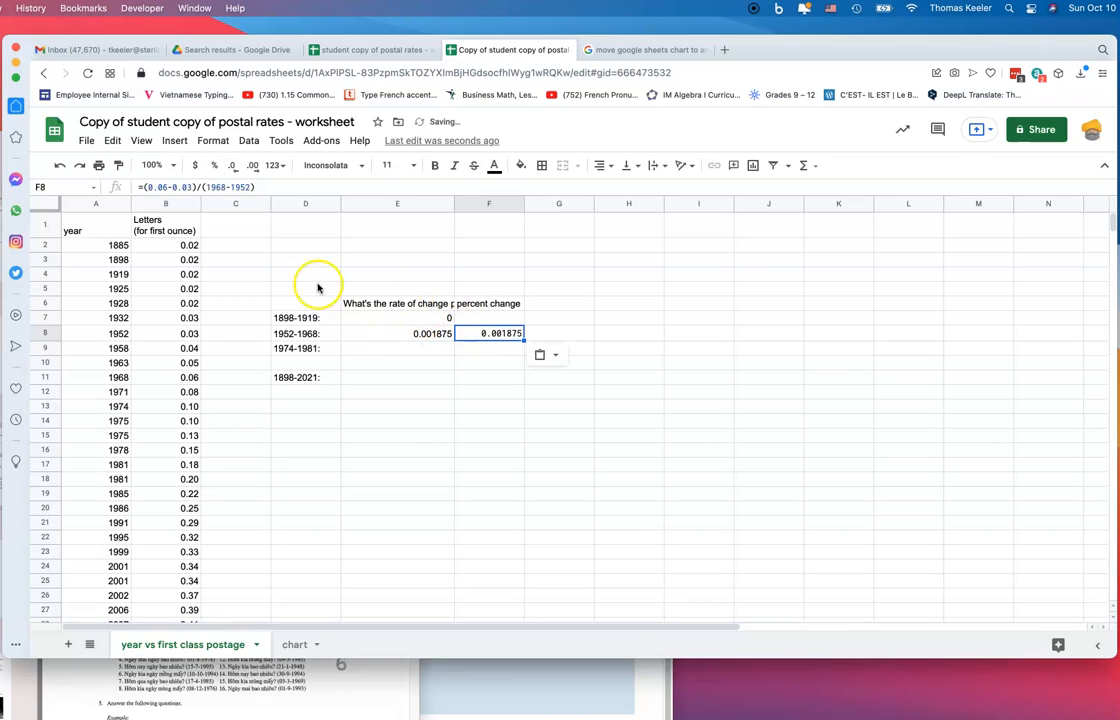
left_click(185, 187)
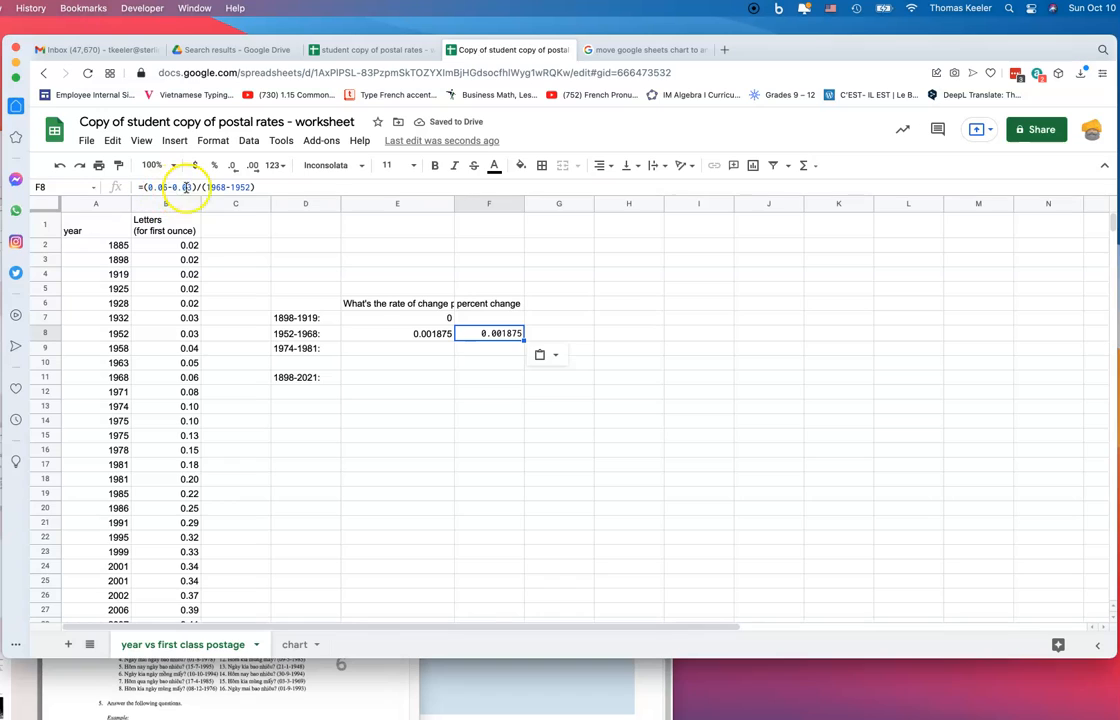
left_click(260, 188)
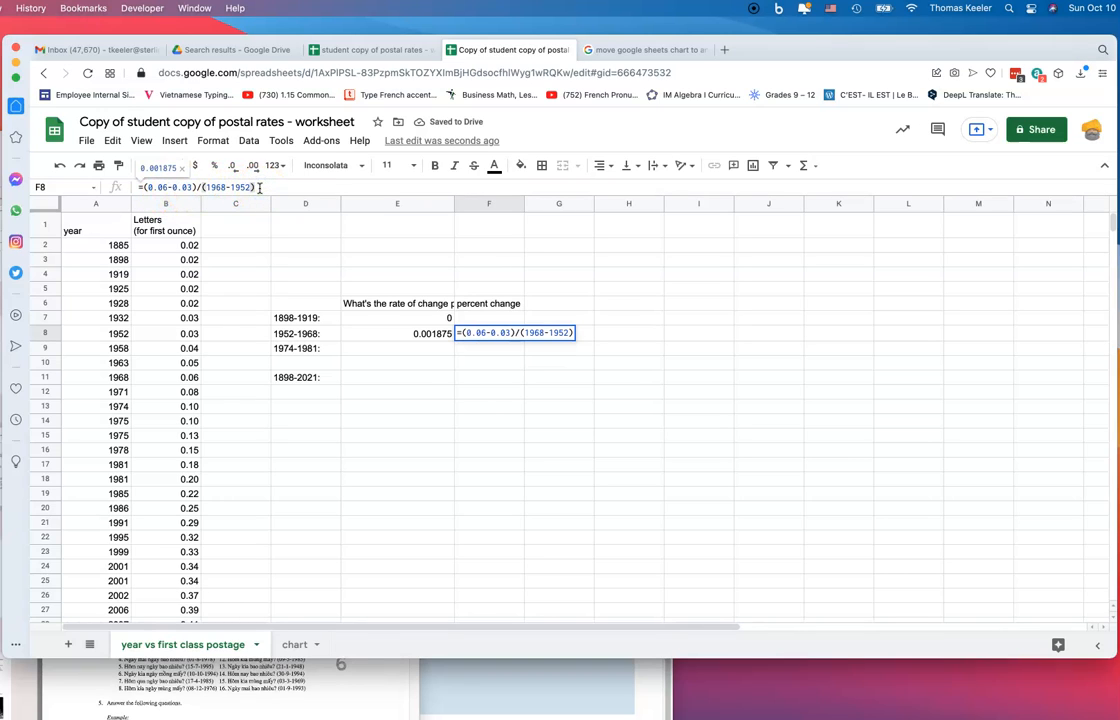
key("BackSpace")
key("BackSpace")
key("BackSpace")
key("BackSpace")
key("BackSpace")
key("BackSpace")
key("BackSpace")
key("BackSpace")
key("BackSpace")
key("BackSpace")
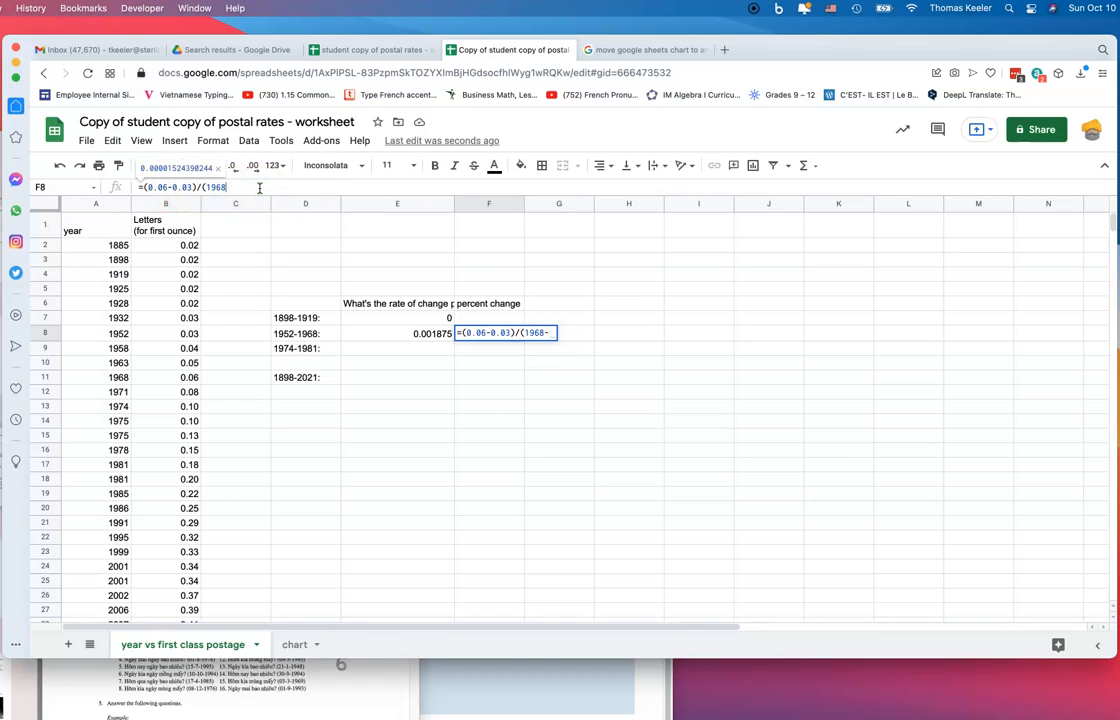
key("BackSpace")
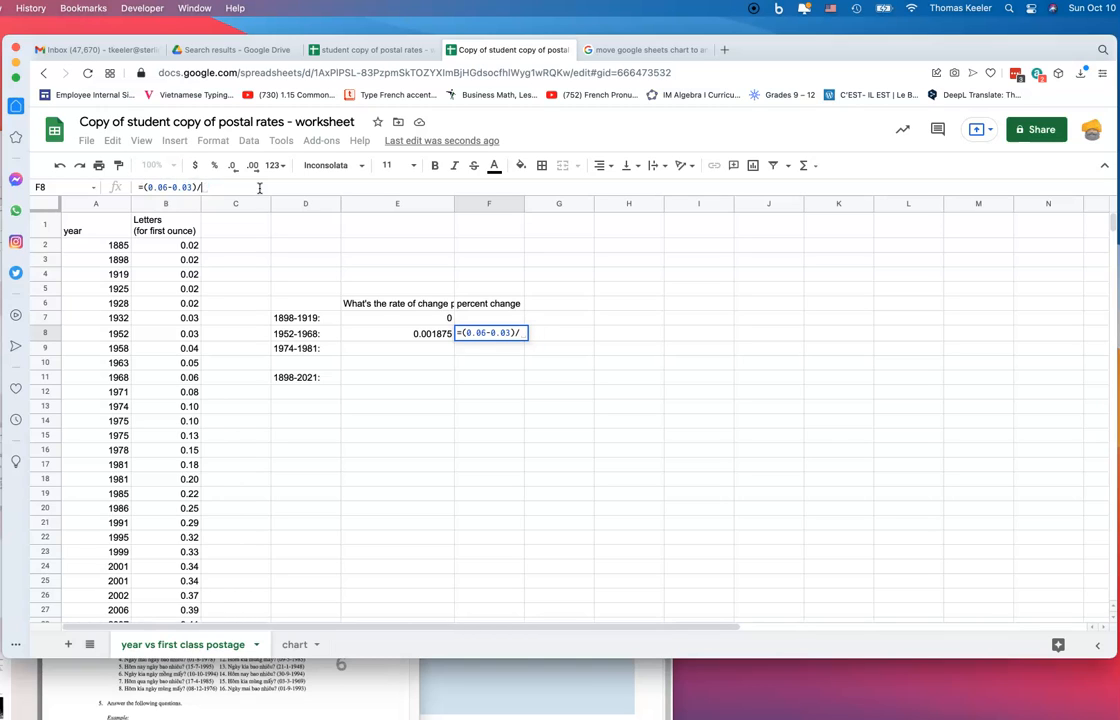
type("0.03")
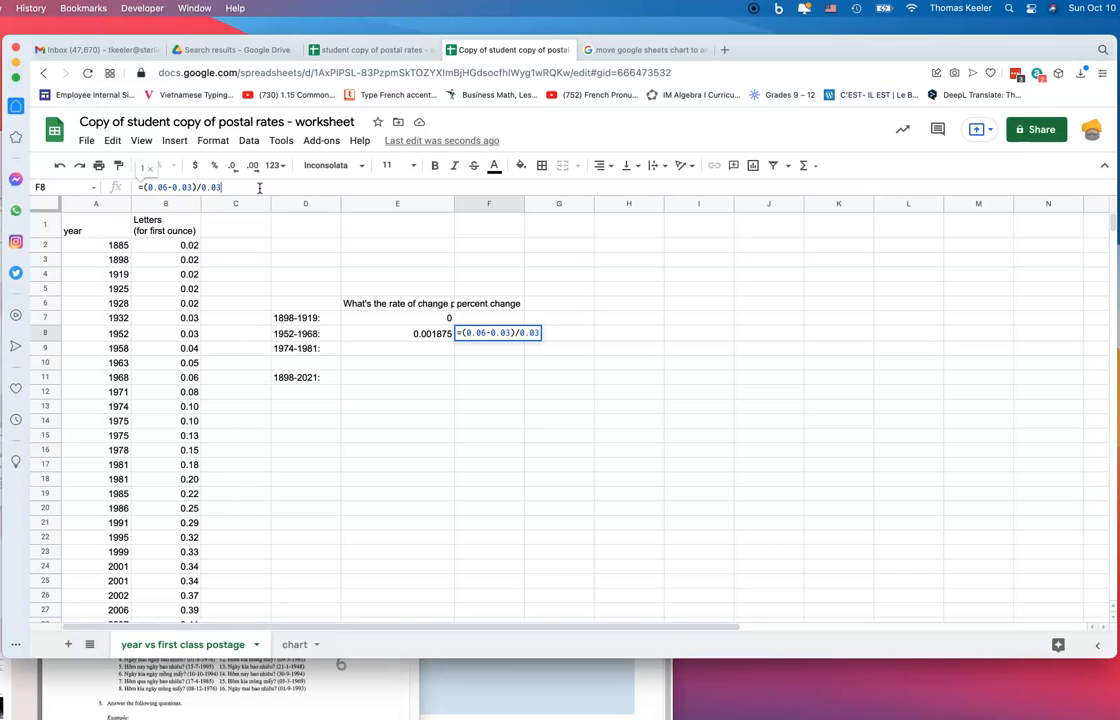
key("Return")
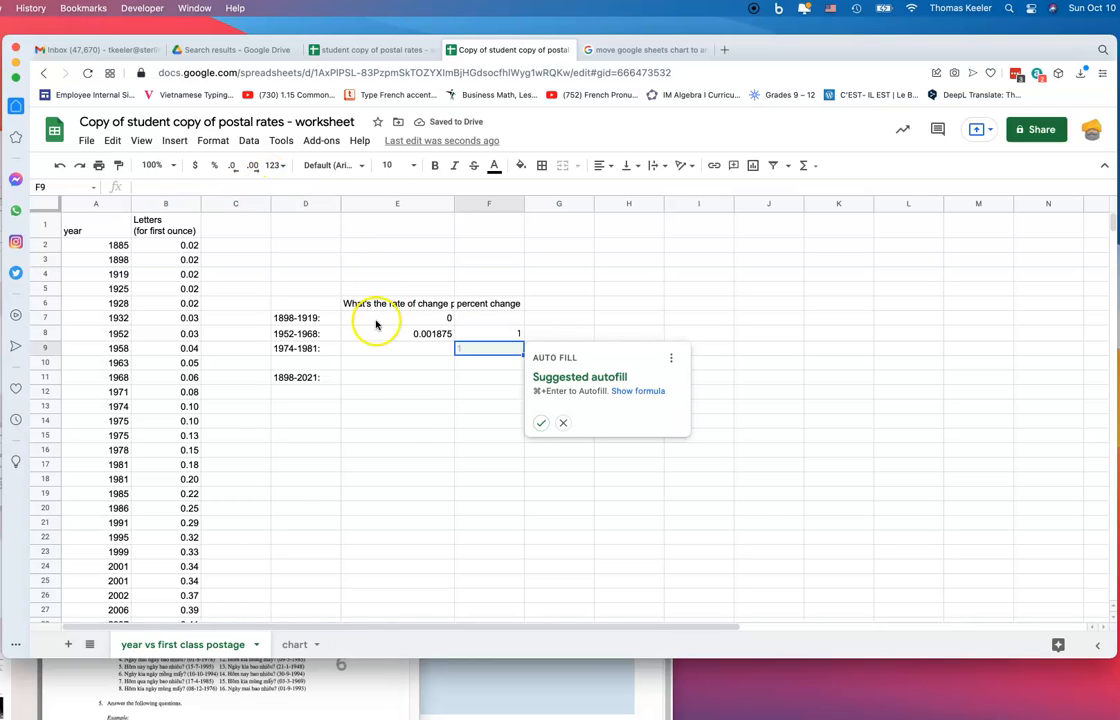
left_click(487, 334)
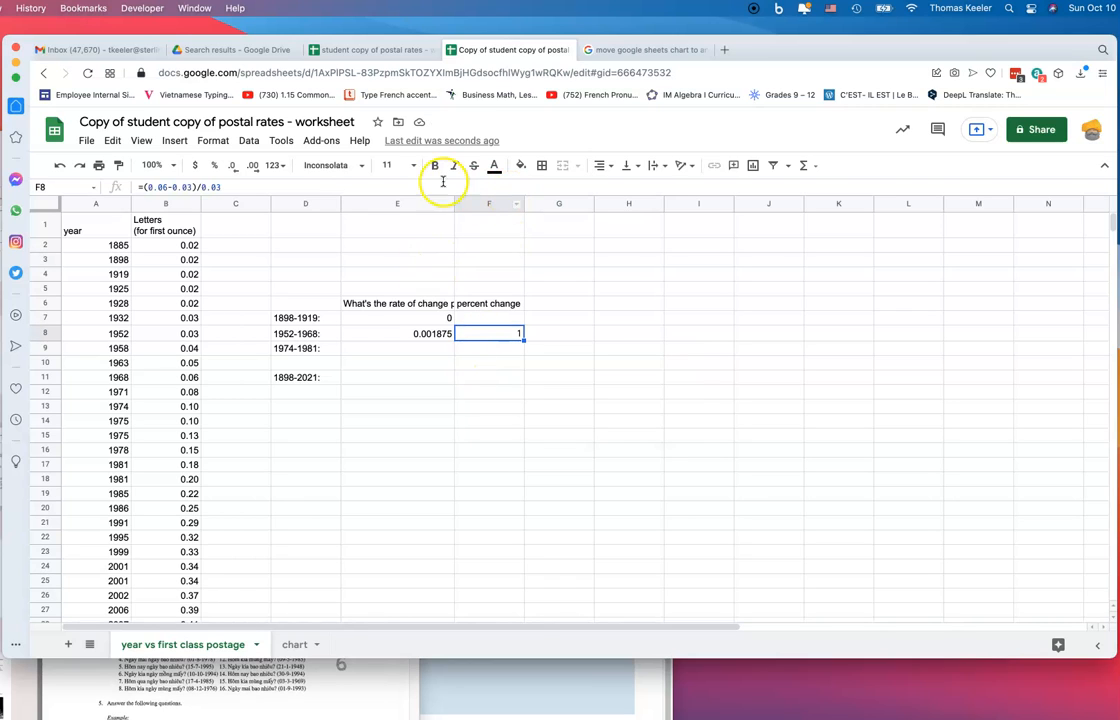
left_click(213, 165)
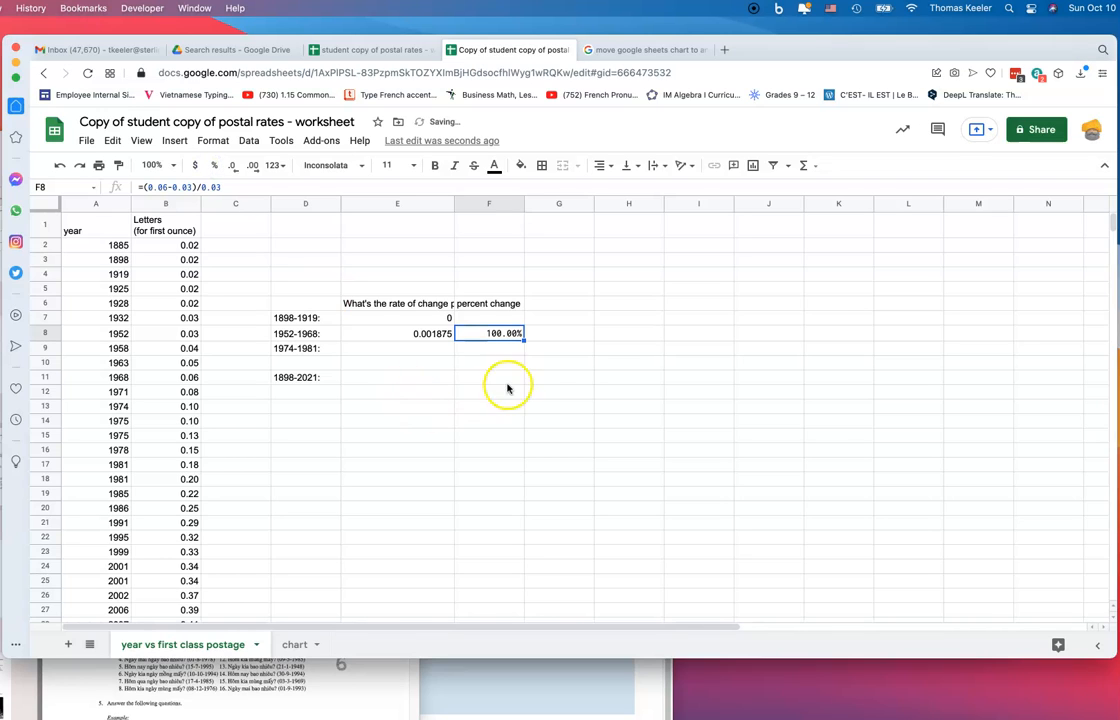
Label G6 'percent change per year'
left_click(535, 305)
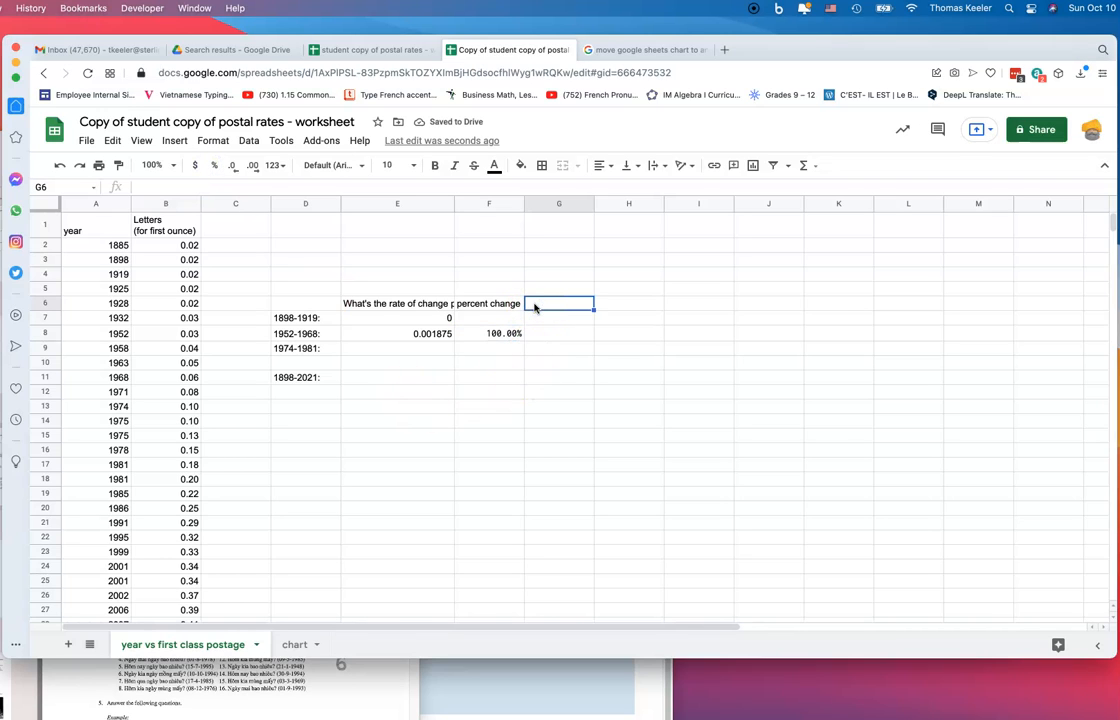
type("percent cha")
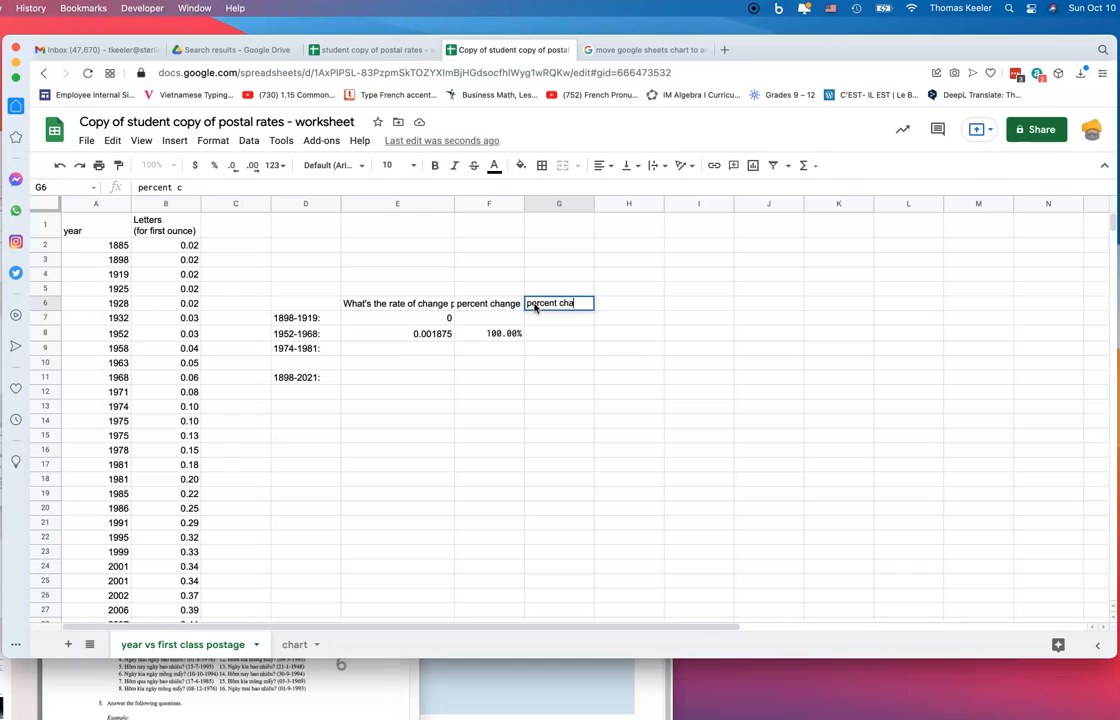
type("nge per year")
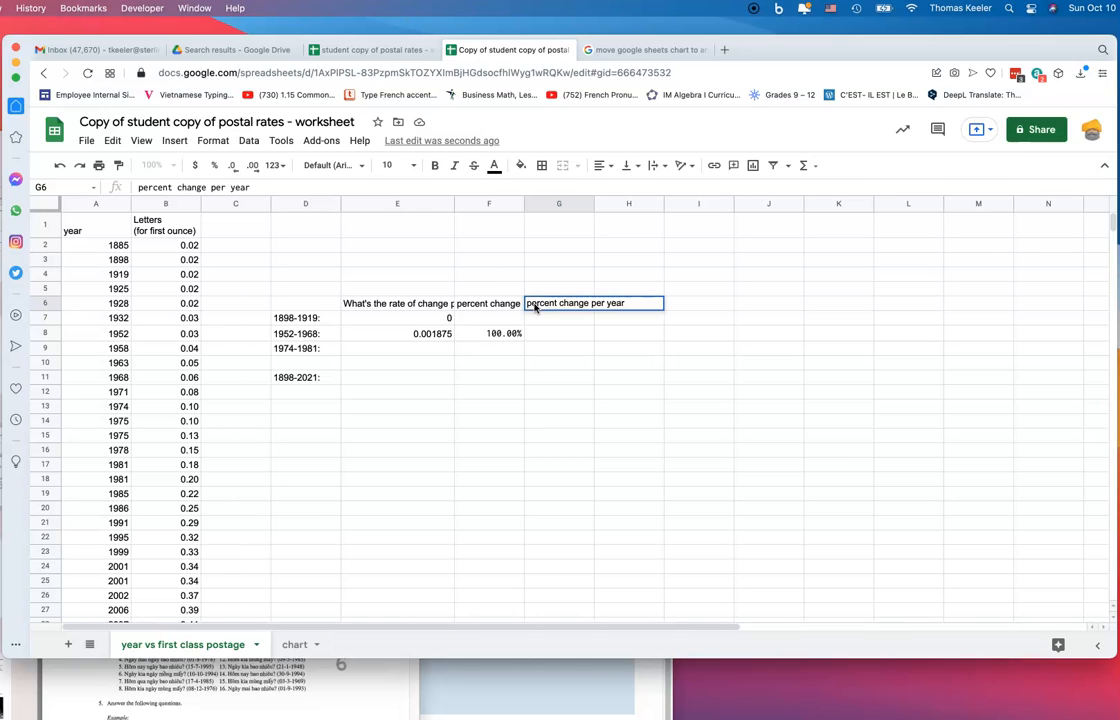
left_click(556, 341)
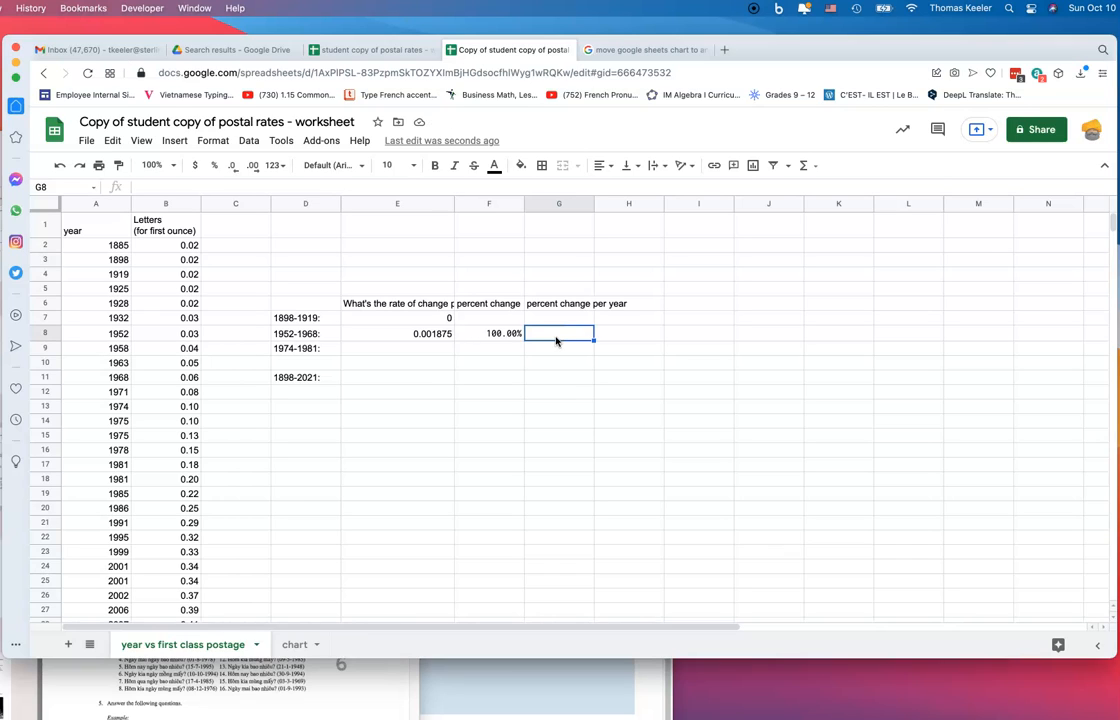
Enter =F8/1968-1952 in G8, which shows -1951.999492
type("=")
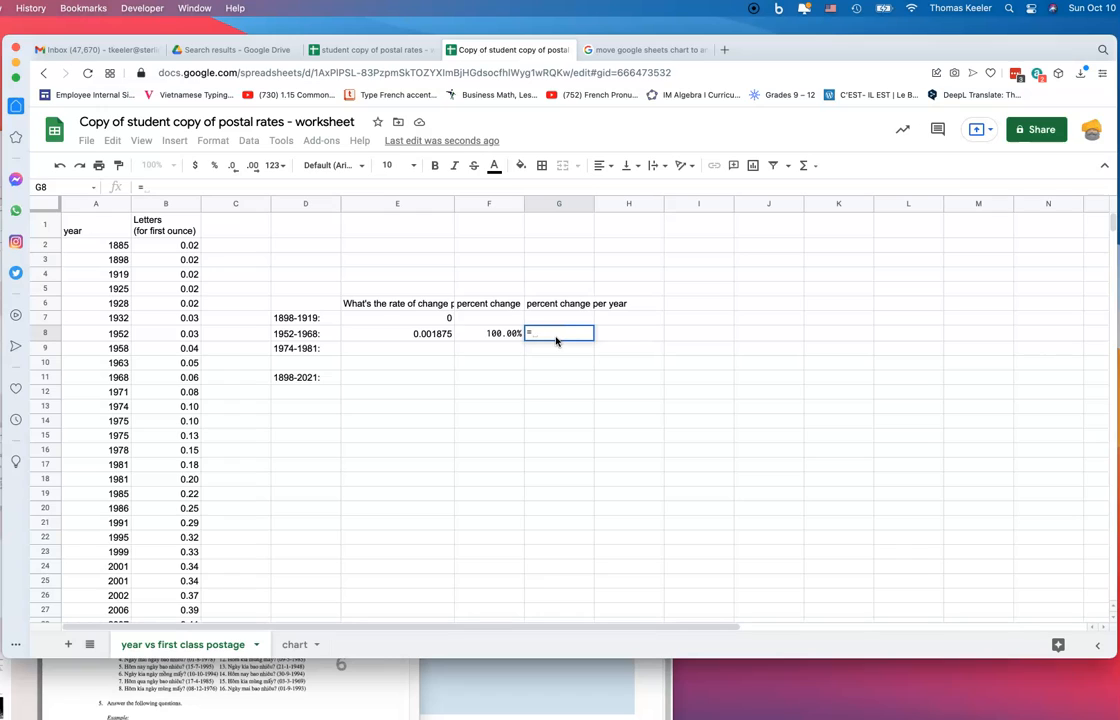
type("f8")
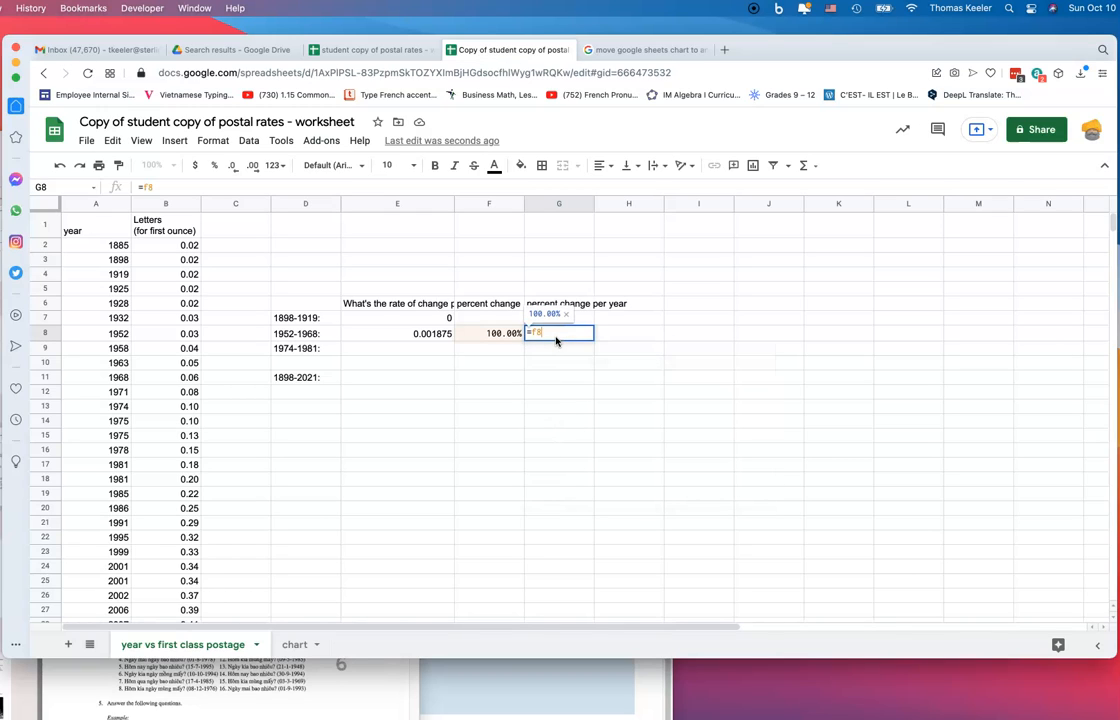
type("/")
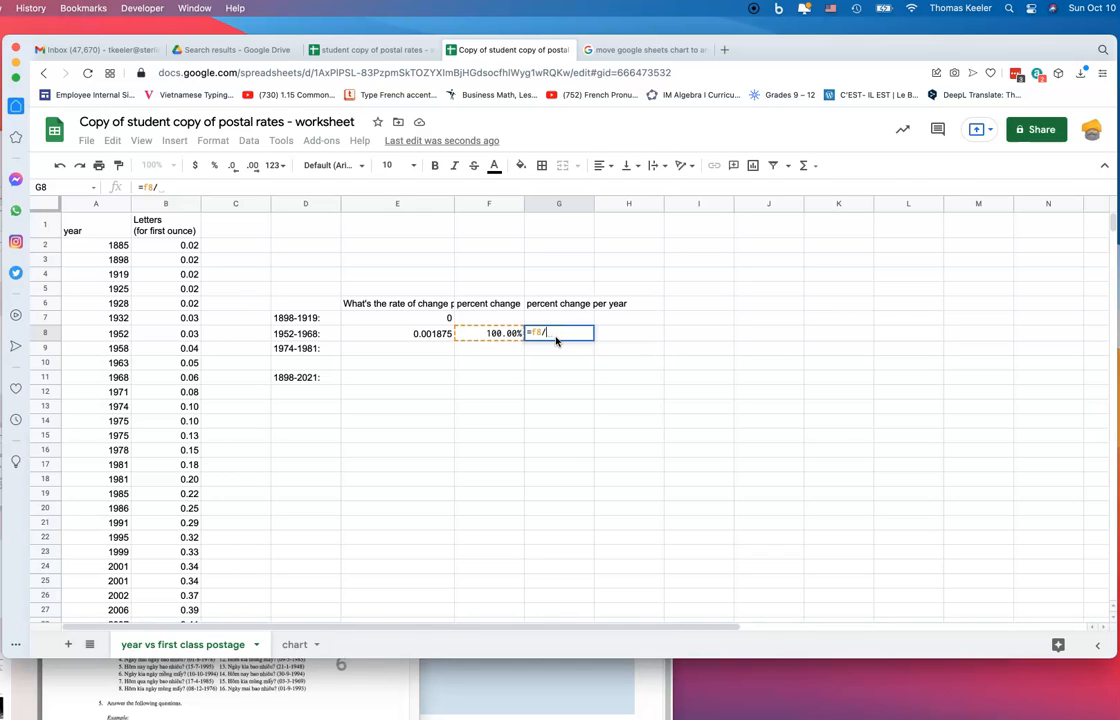
type("19")
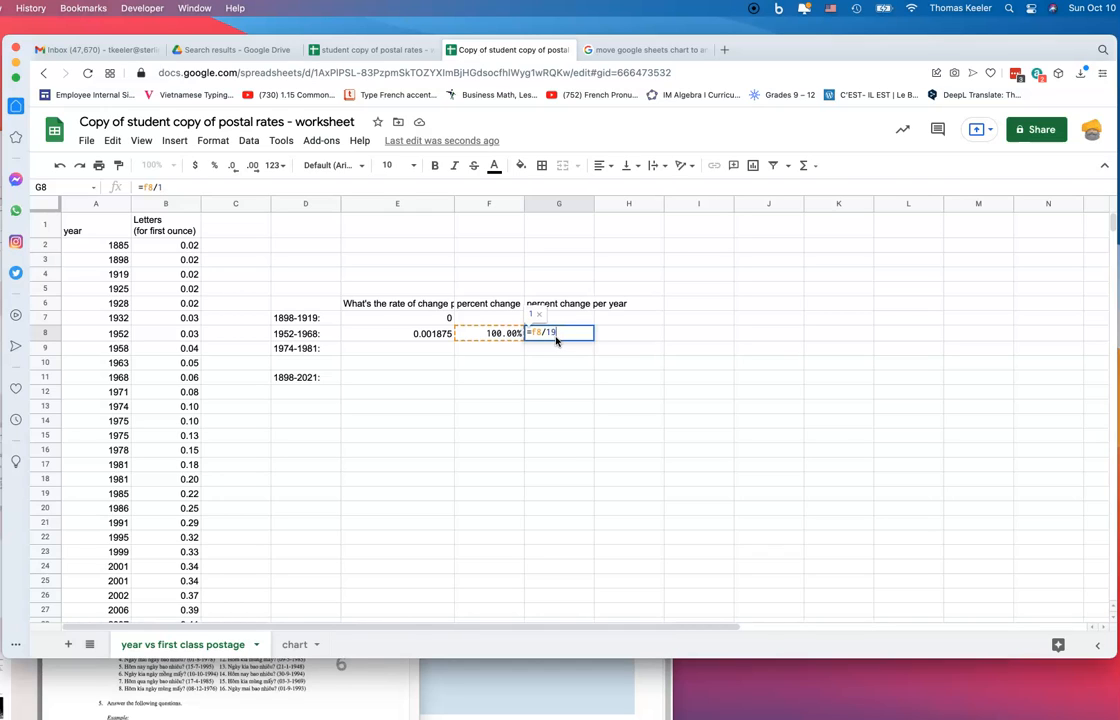
type("68")
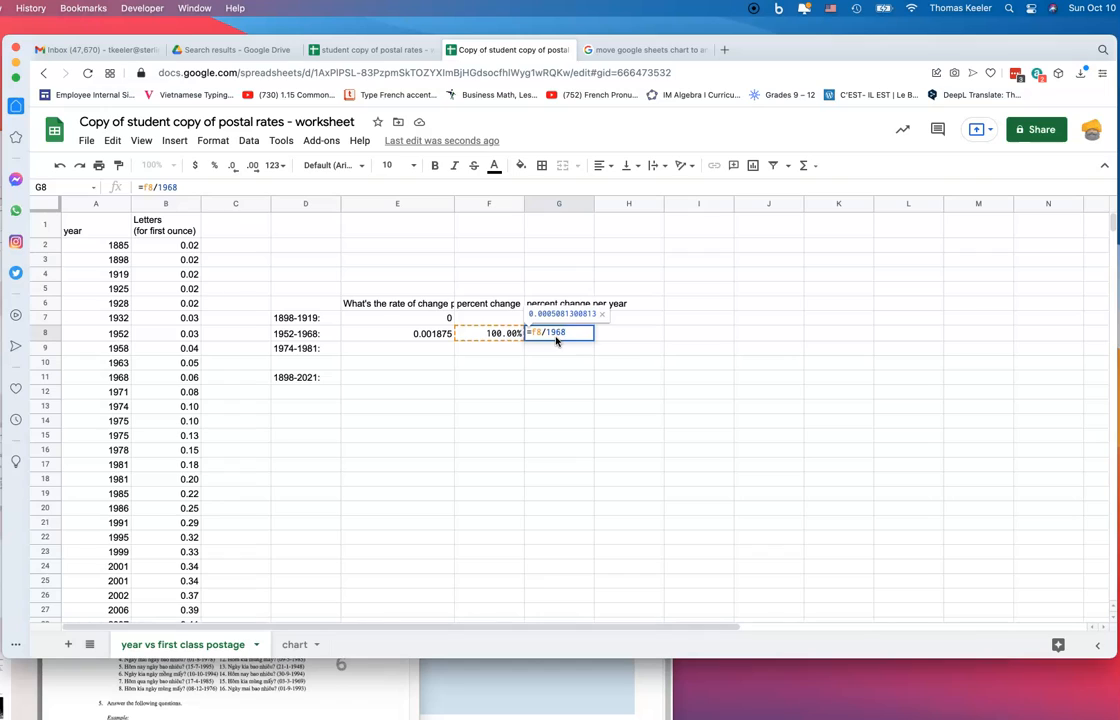
type("-")
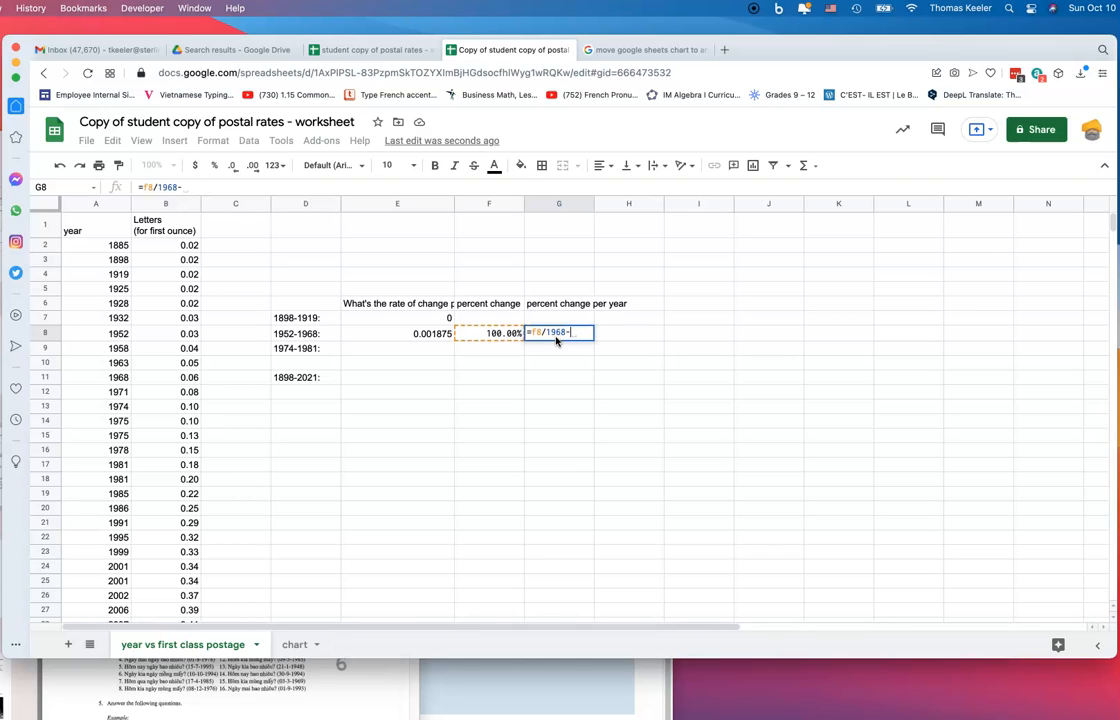
type("1952")
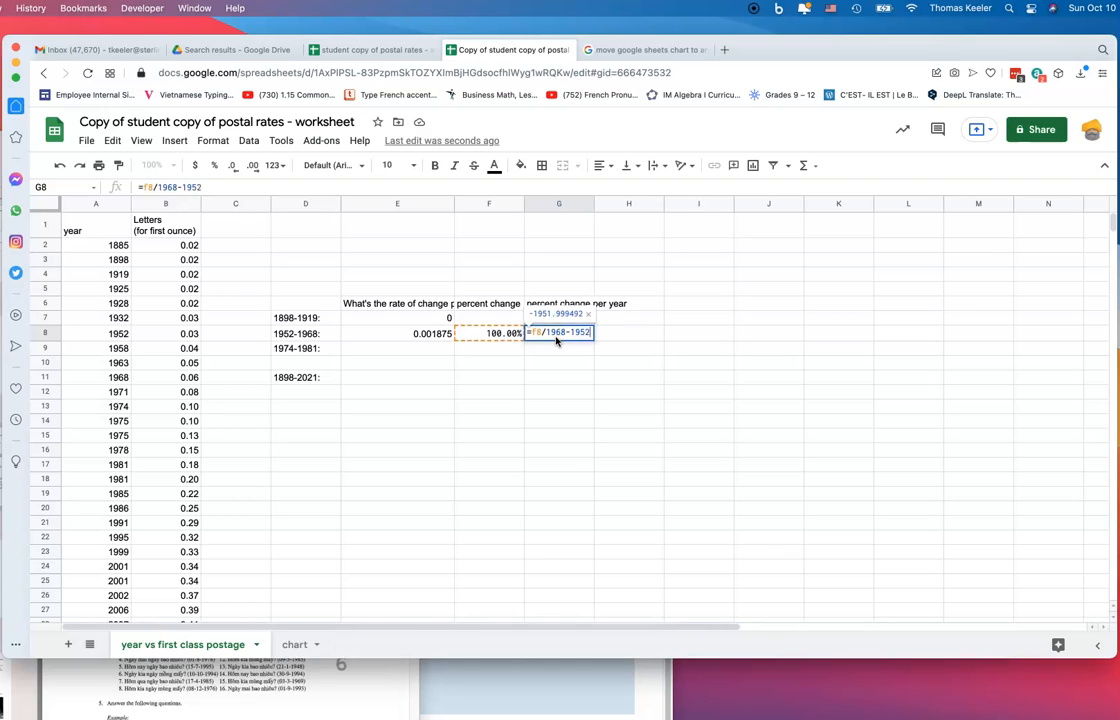
key("Return")
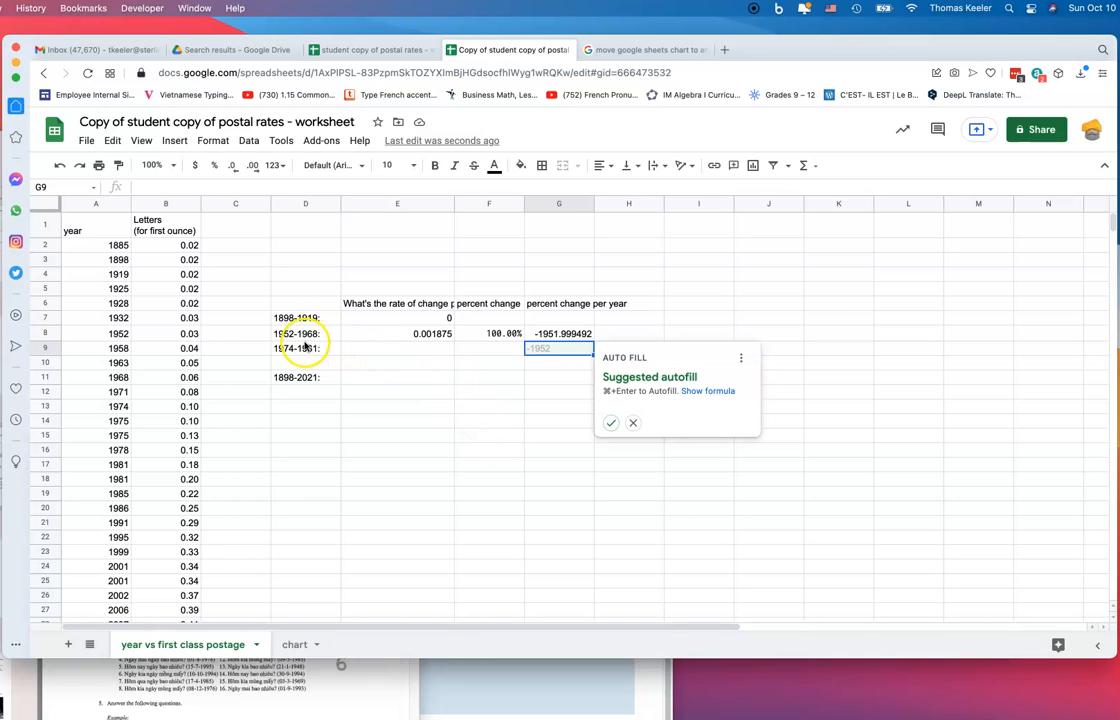
left_click(538, 335)
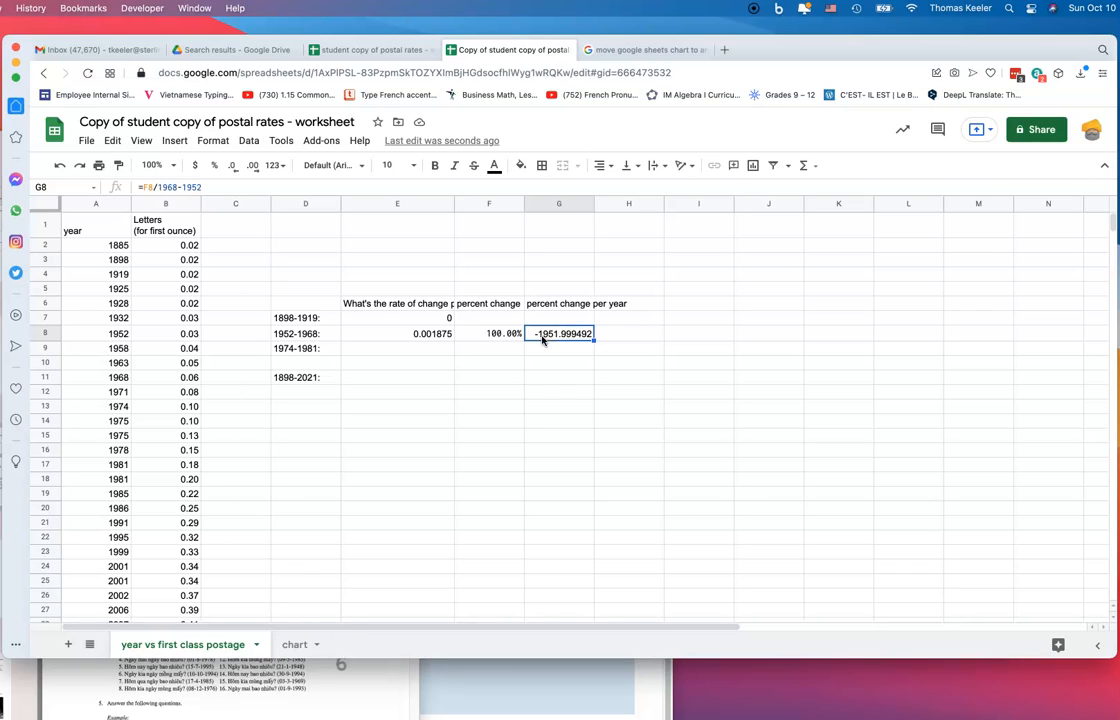
Replace the F8 reference in G8's formula with 100
left_click(500, 335)
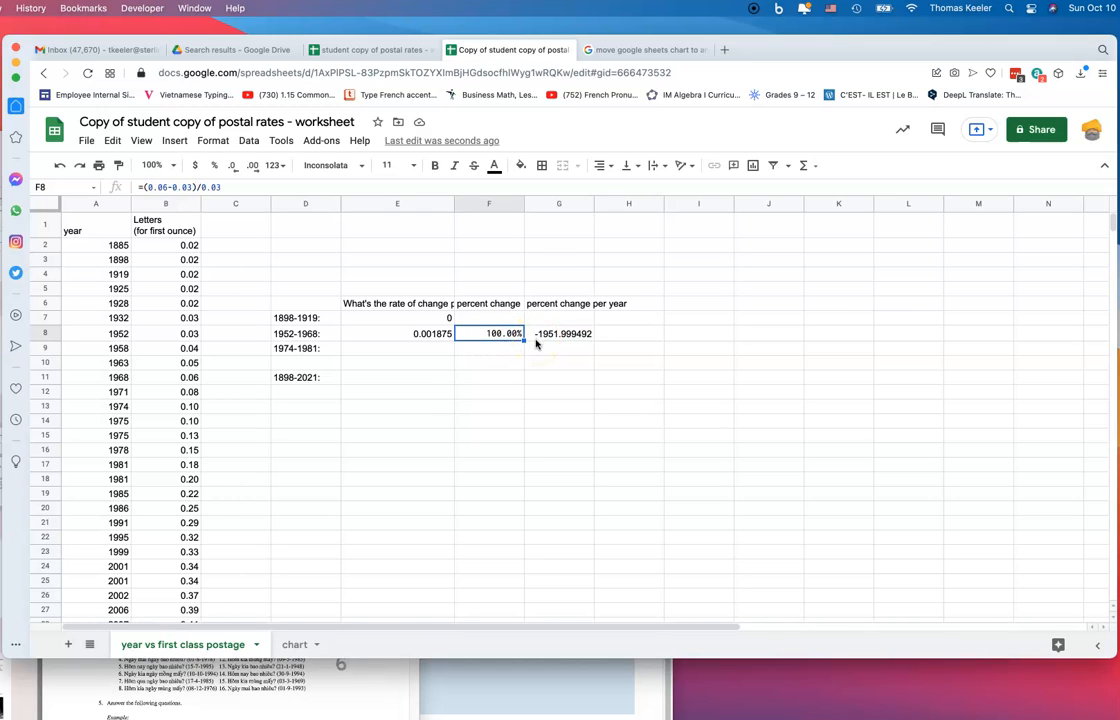
left_click(537, 340)
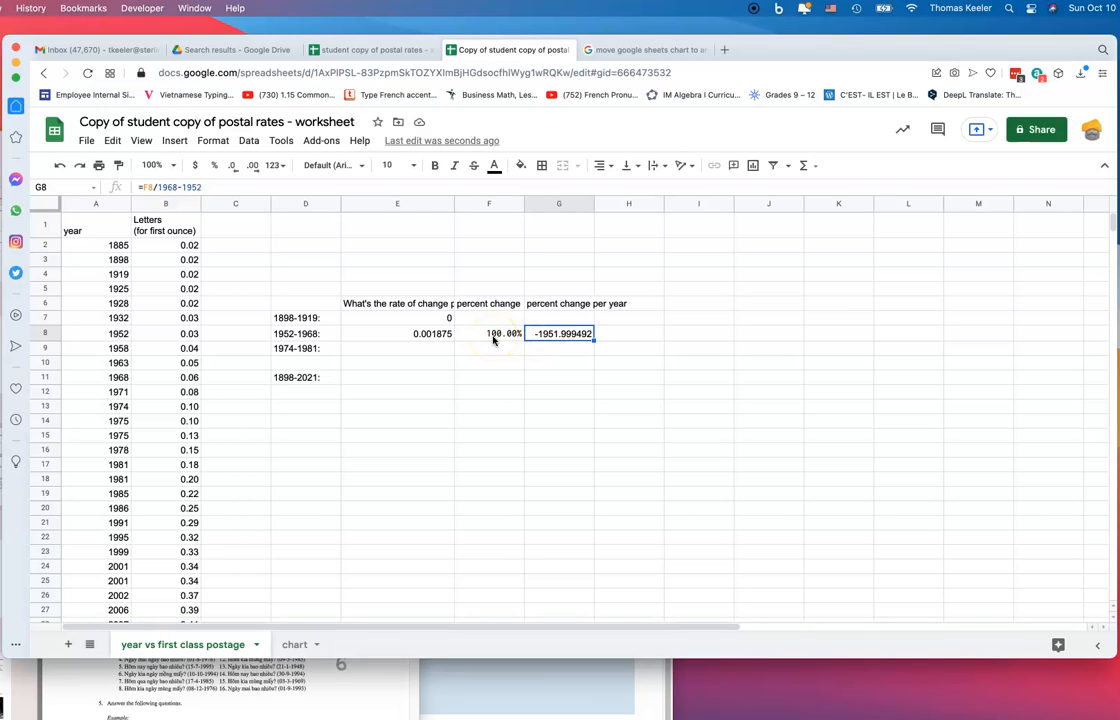
double_click(532, 337)
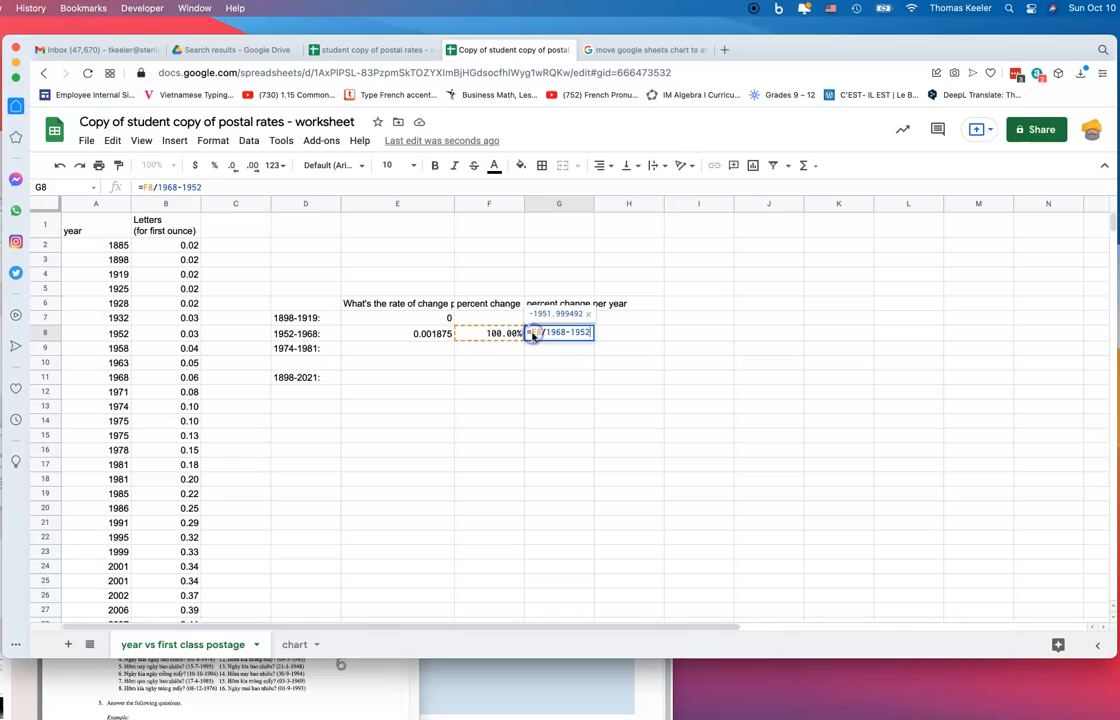
left_click(153, 187)
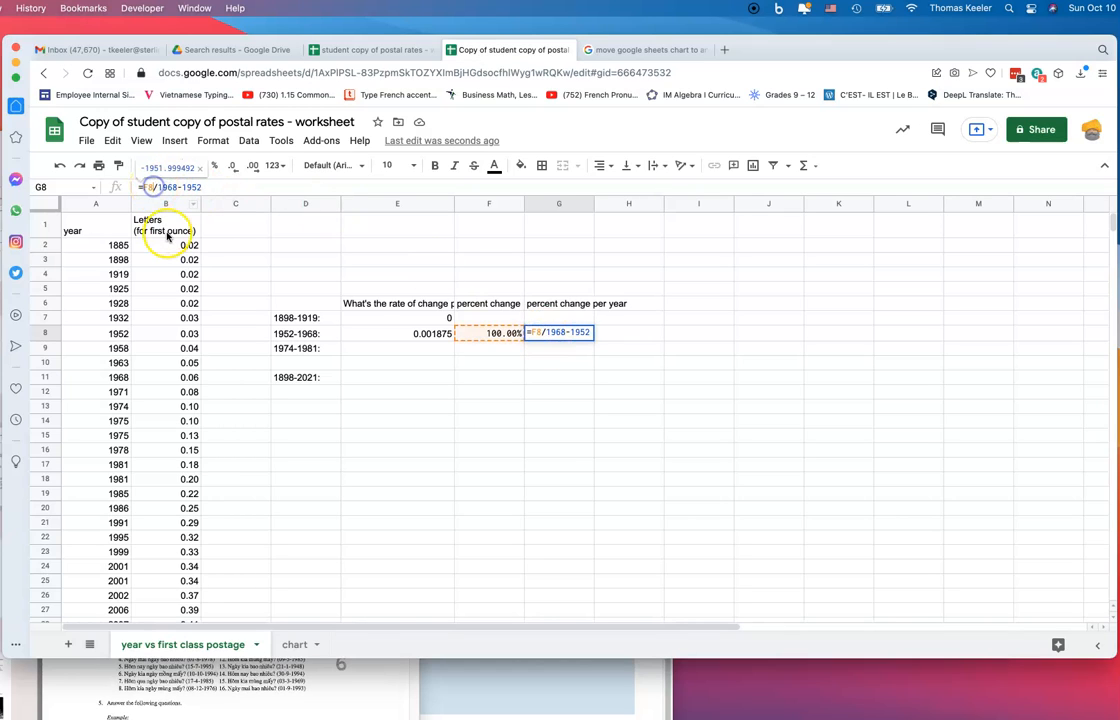
key("BackSpace")
key("BackSpace")
type("100")
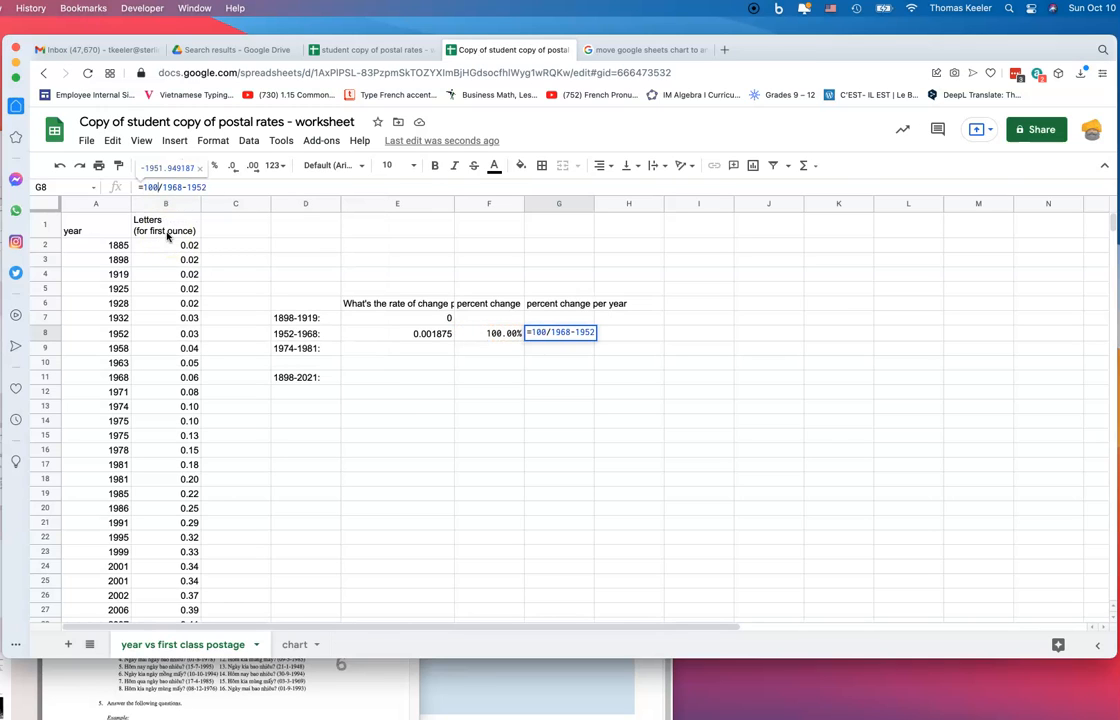
key("Return")
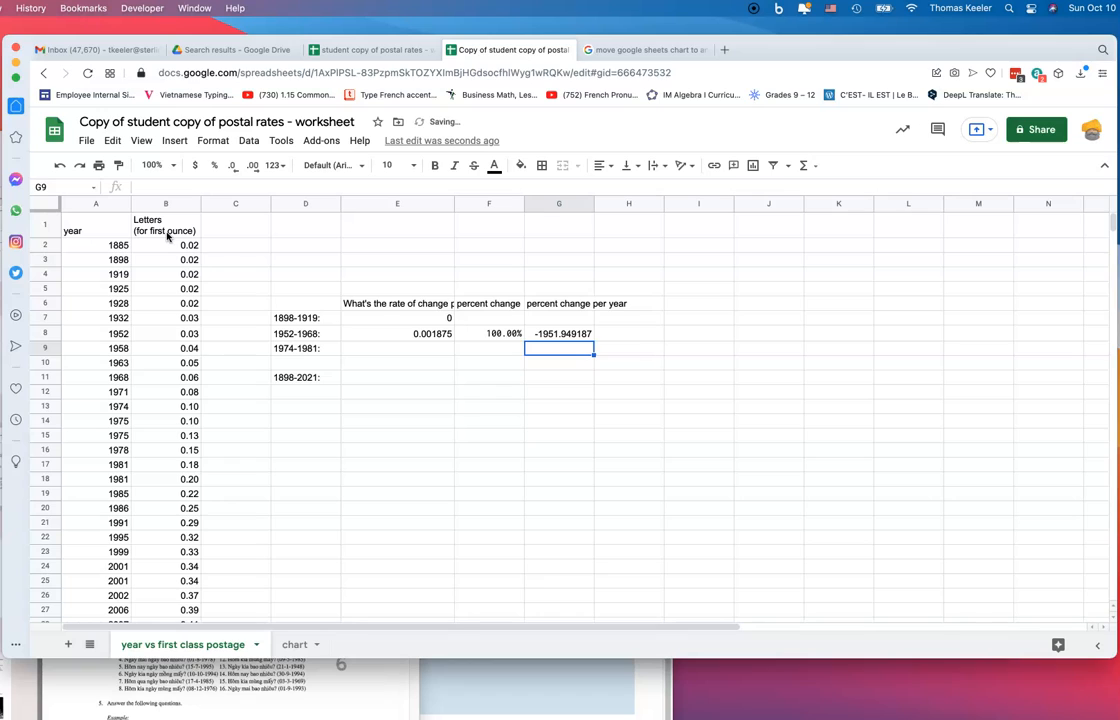
Wrap G8's year span in parentheses as /(1968-1952)
left_click(562, 338)
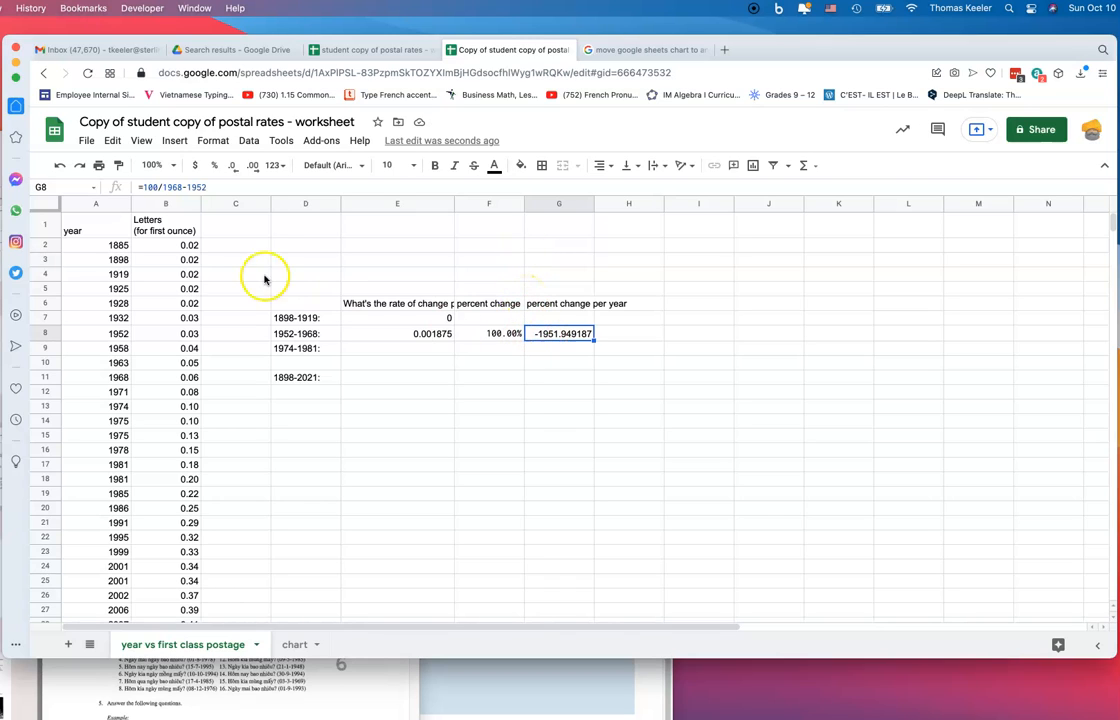
left_click(162, 187)
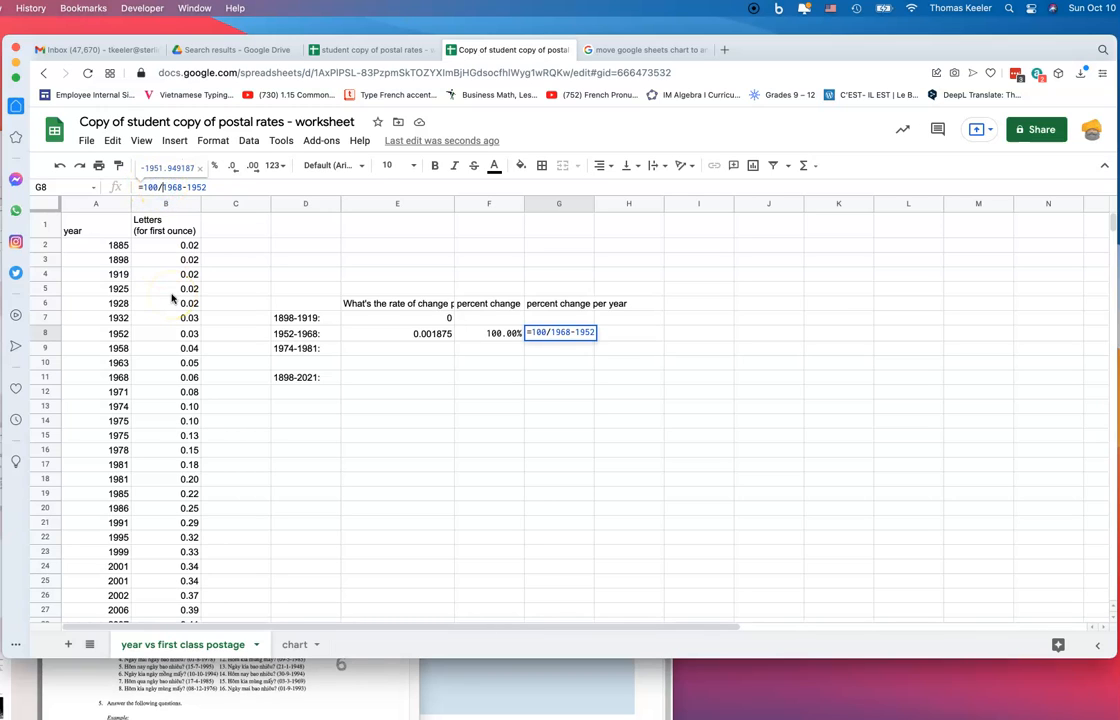
type("(")
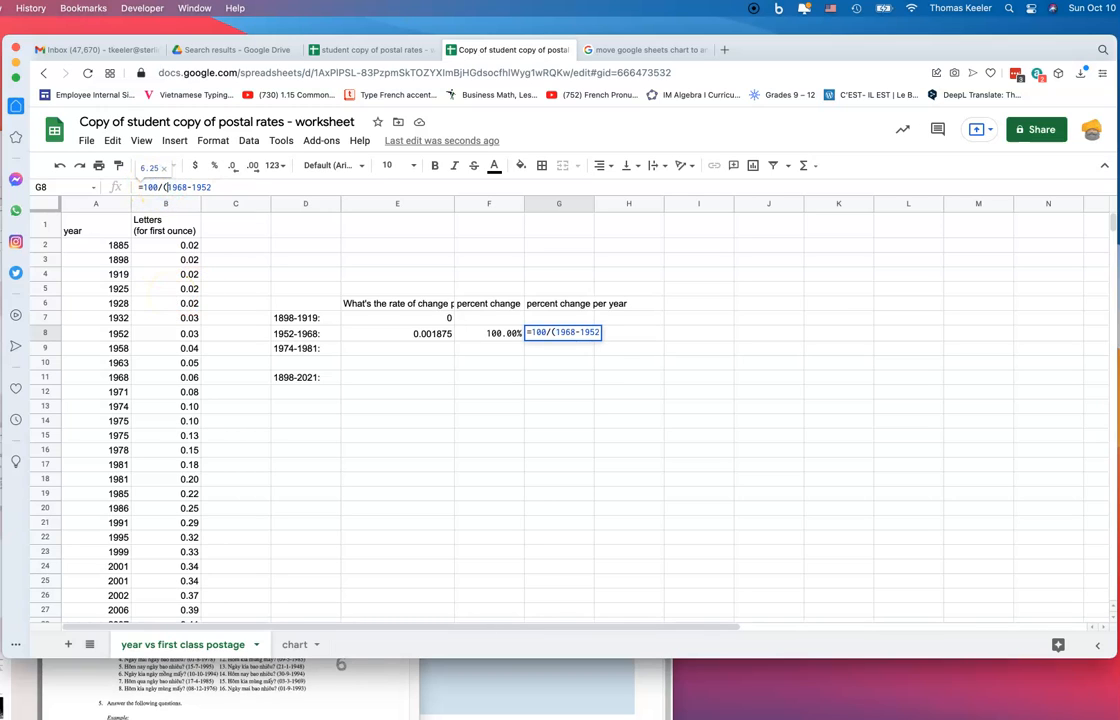
left_click(220, 187)
type(")")
key("Return")
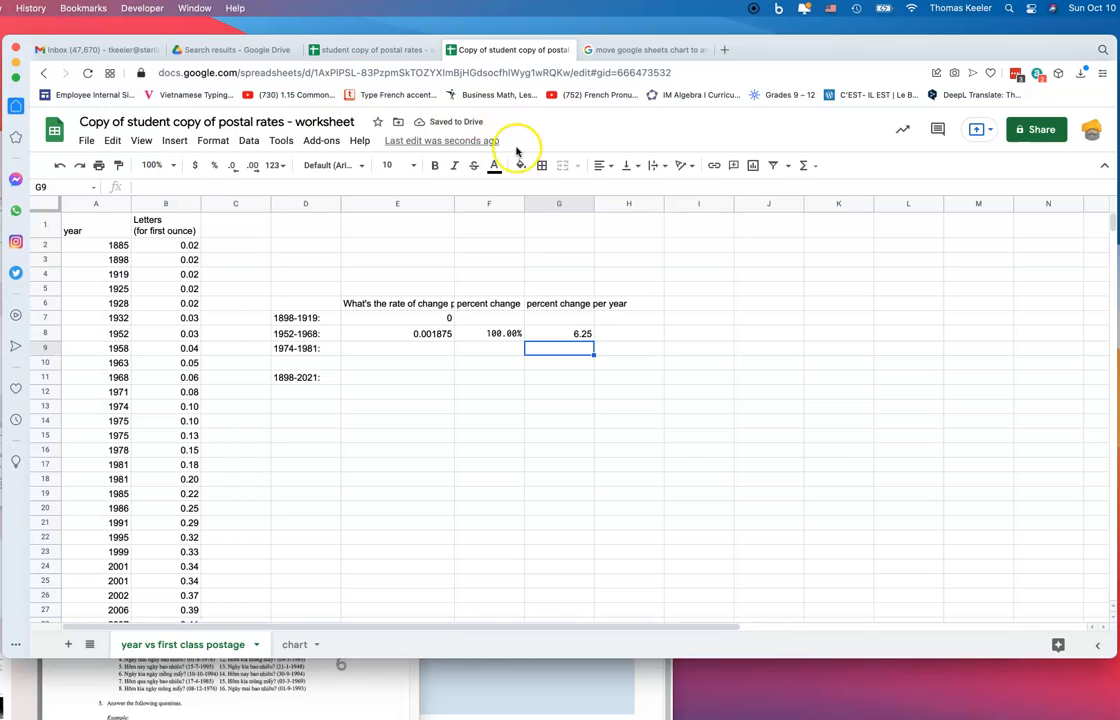
Restore F8 so G8 reads =F8/(1968-1952), showing 0.0625
left_click(550, 333)
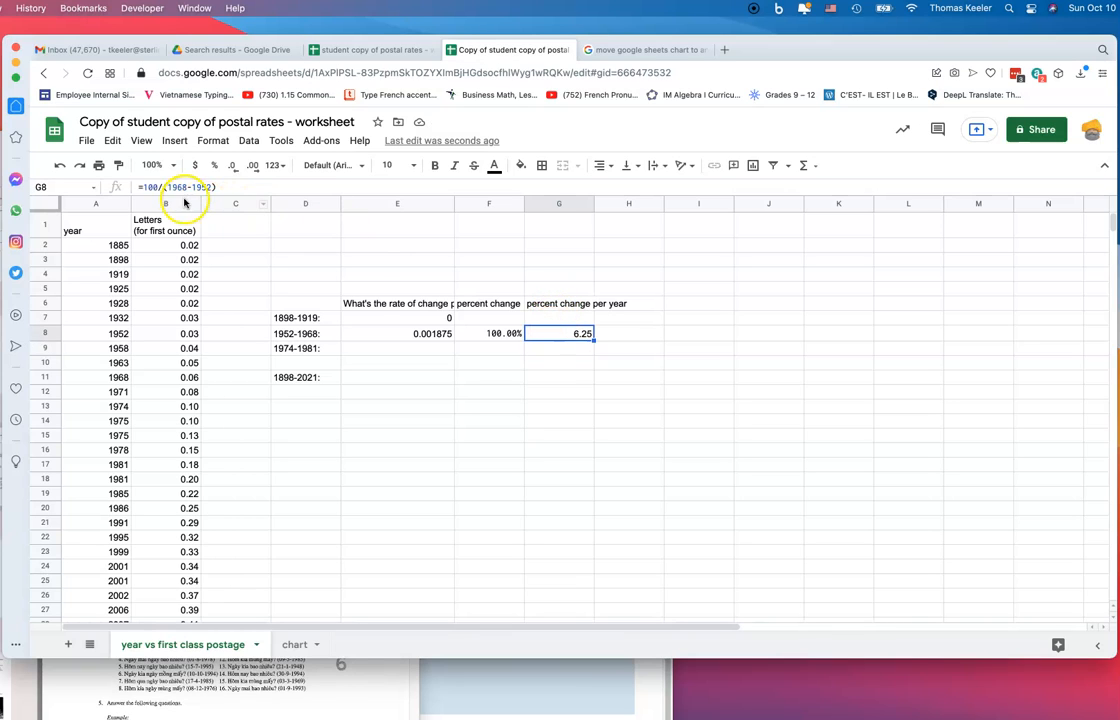
left_click(155, 187)
key("BackSpace")
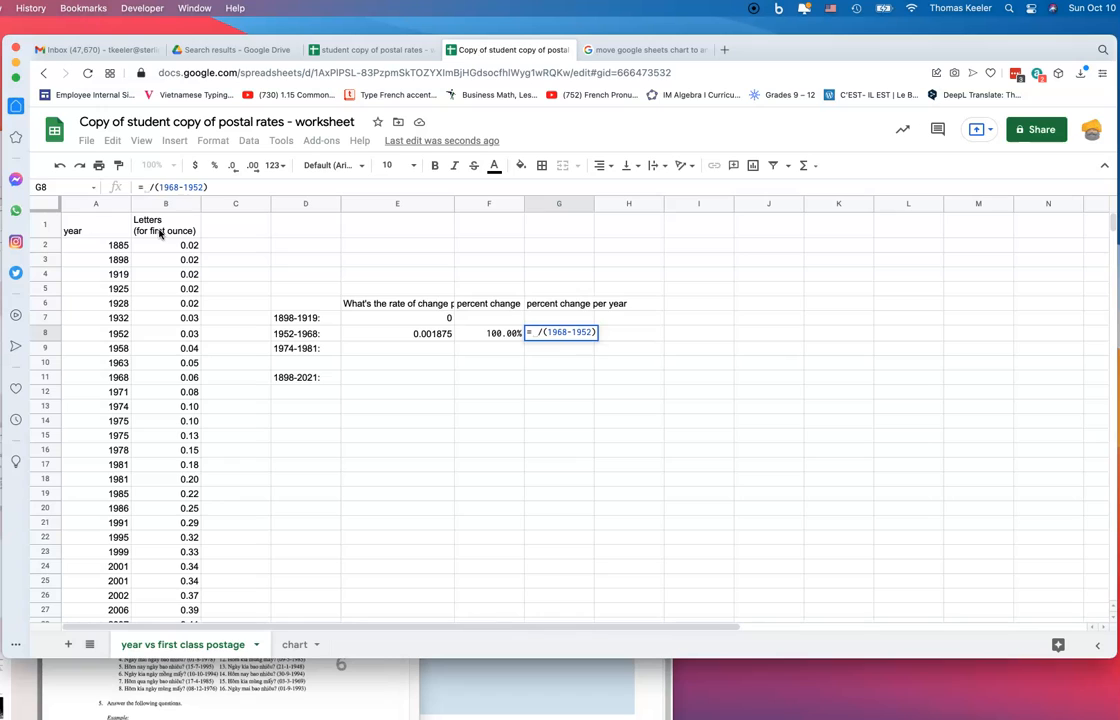
type("F8")
key("Return")
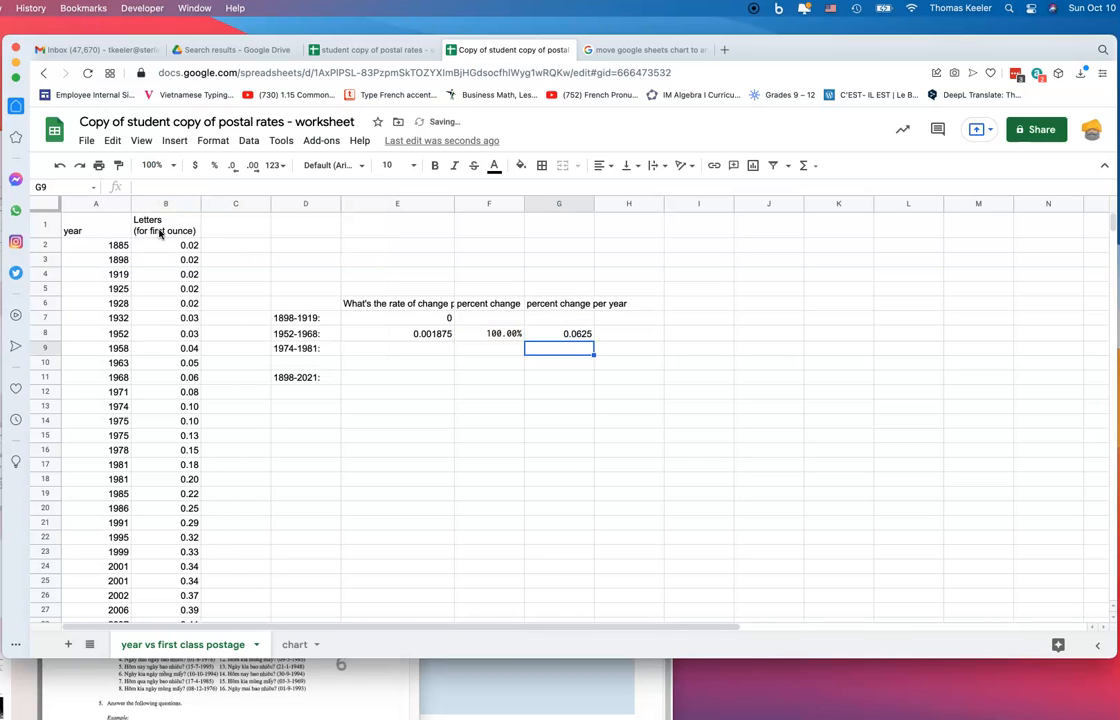
Format G8 as a percentage so it reads 6.25%
left_click(548, 336)
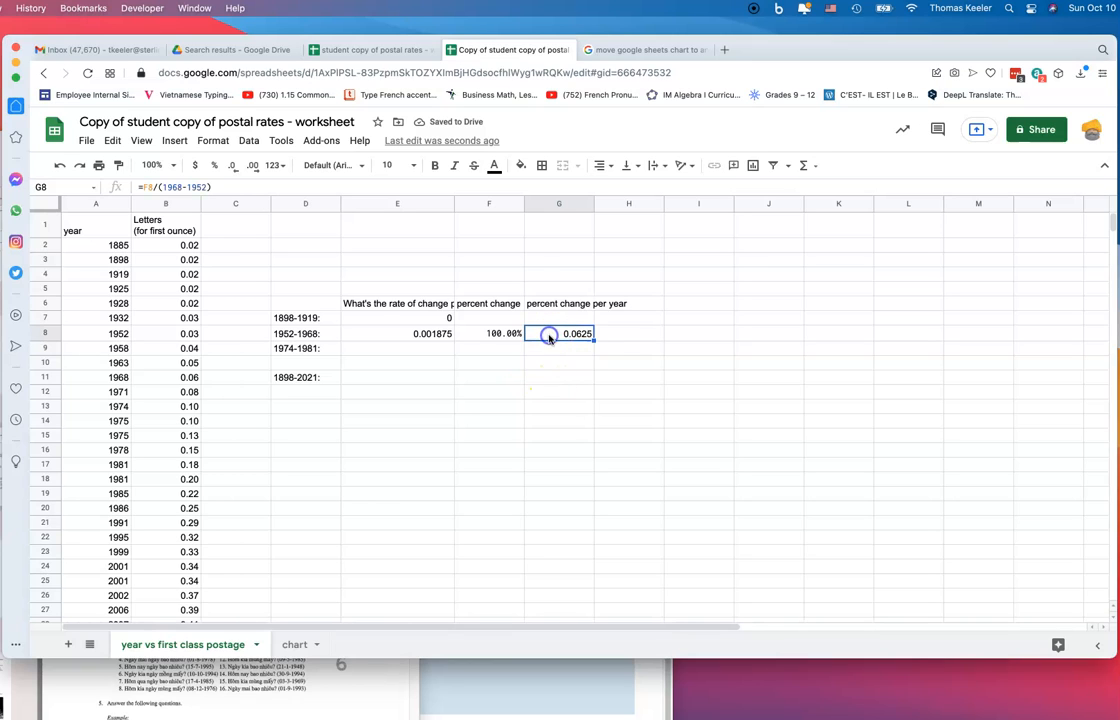
left_click(213, 165)
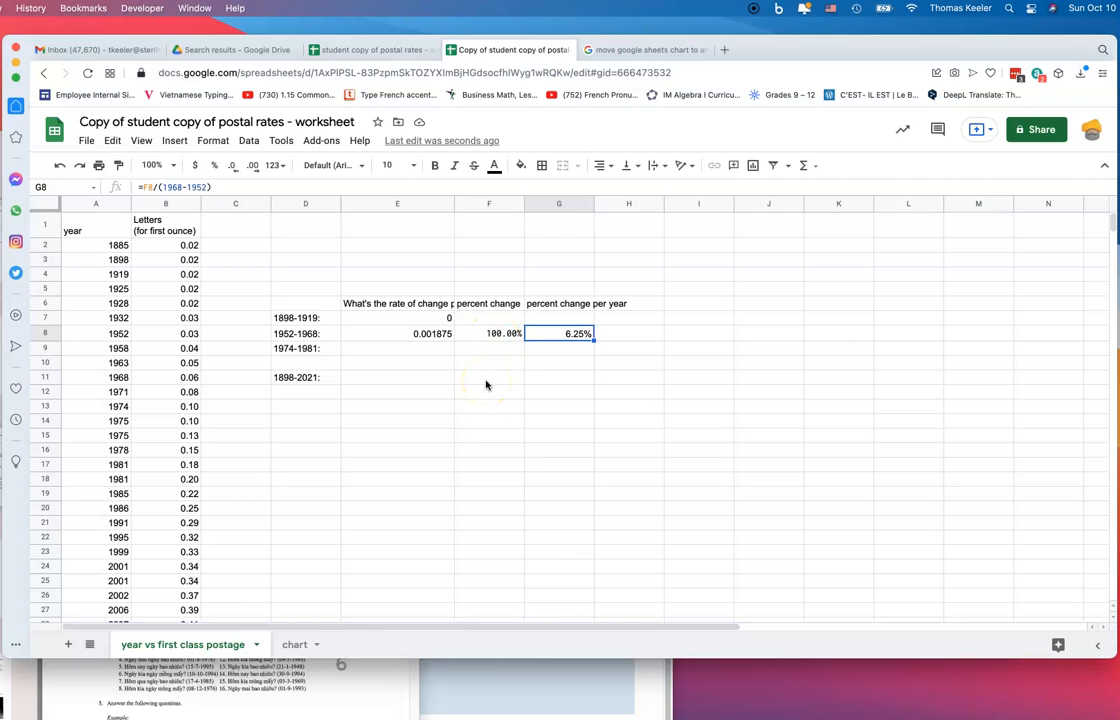
left_click(486, 334)
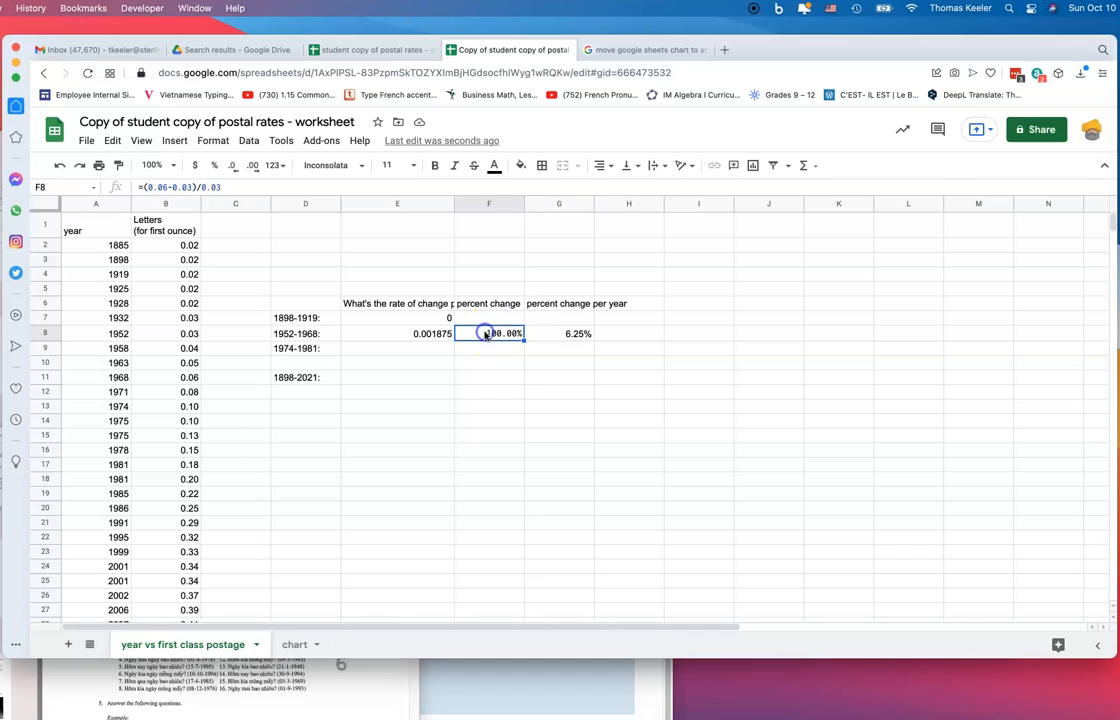